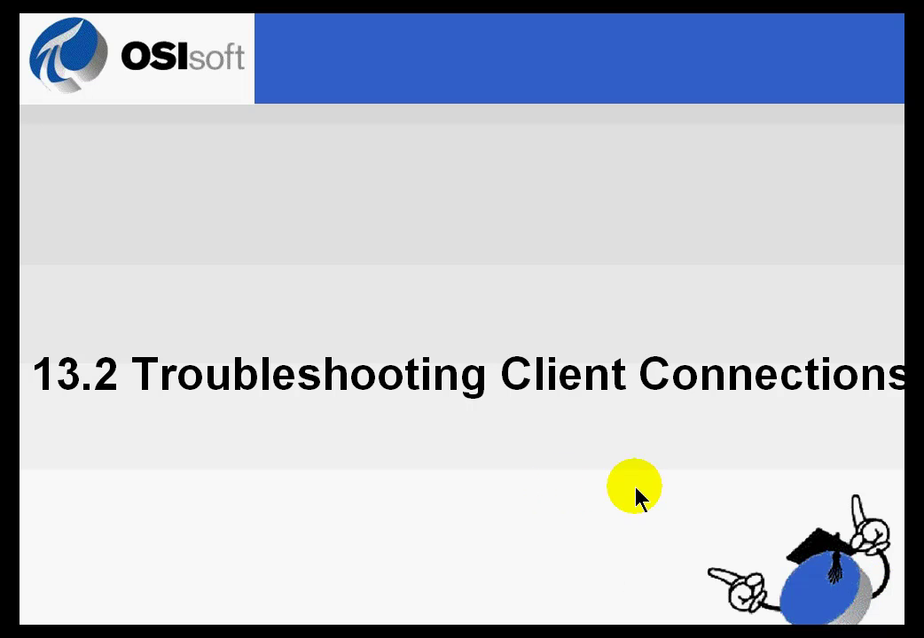
Leave the slide show for PI System Management Tools' Network Manager Statistics on mobilevbc
key("alt+Tab")
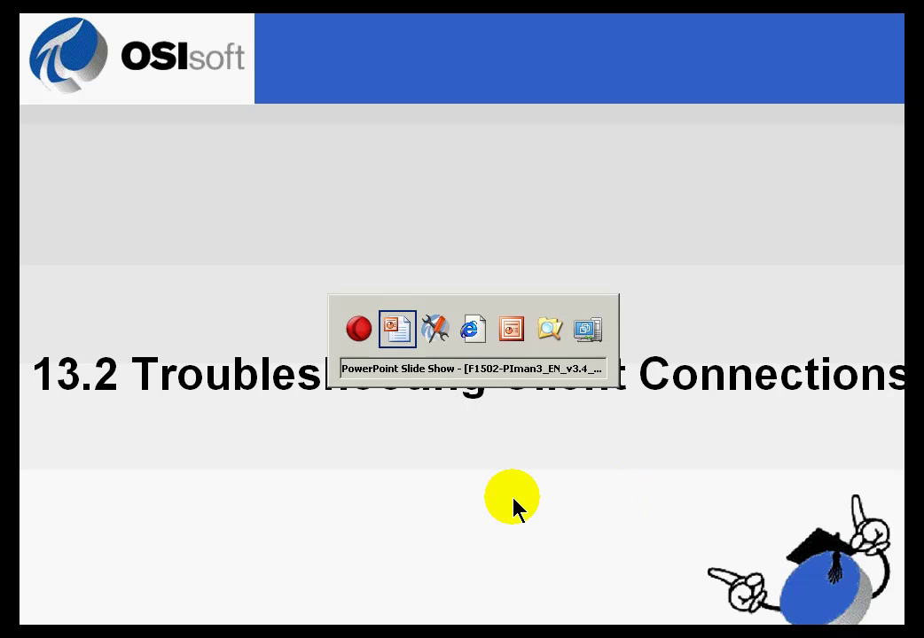
key("alt+Tab")
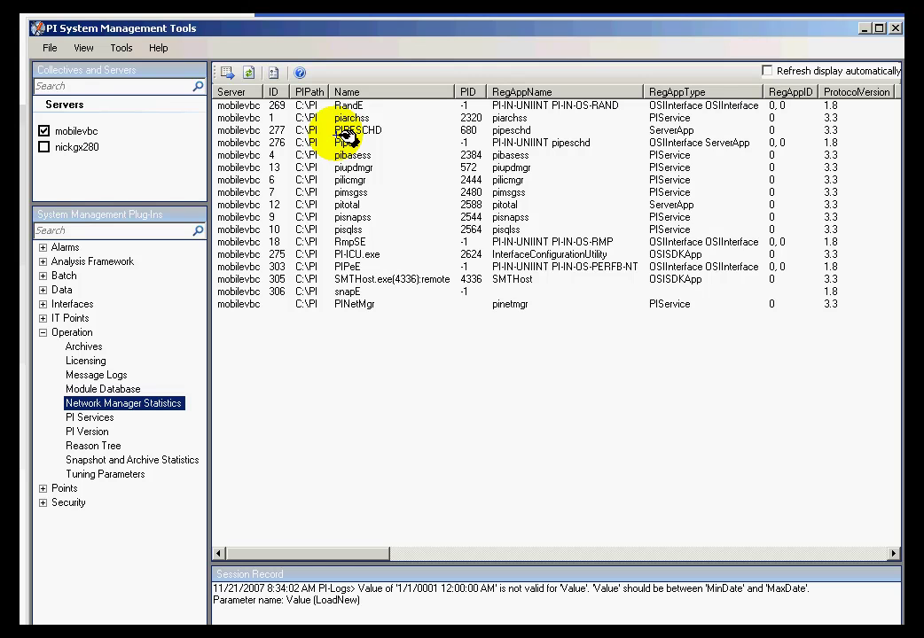
mouse_move(372, 144)
left_mouse_down()
mouse_move(341, 147)
mouse_move(366, 146)
left_mouse_up()
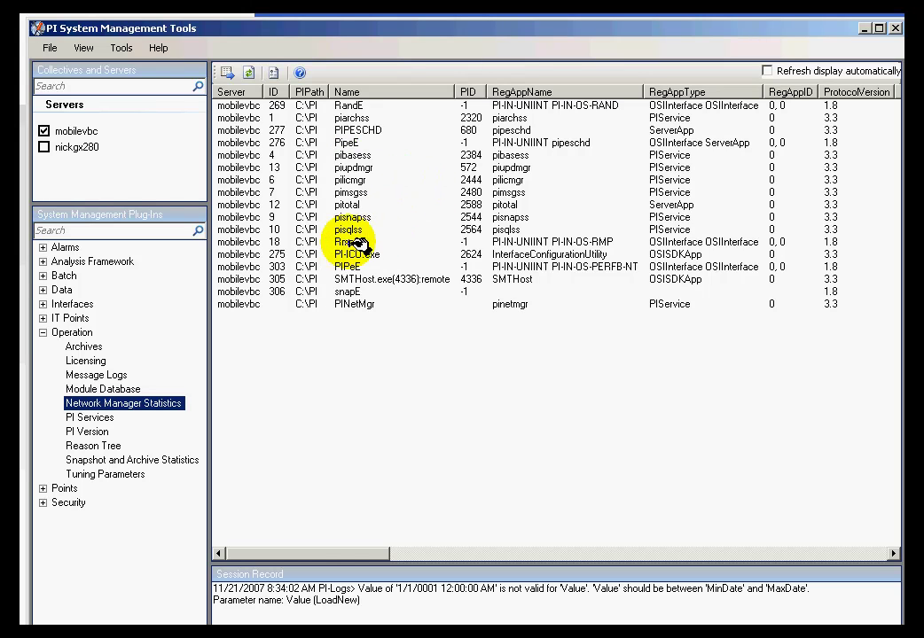
mouse_move(336, 242)
left_mouse_down()
mouse_move(368, 242)
mouse_move(361, 268)
mouse_move(379, 268)
left_mouse_up()
left_click_drag(335, 142, 366, 143)
left_click_drag(344, 105, 373, 107)
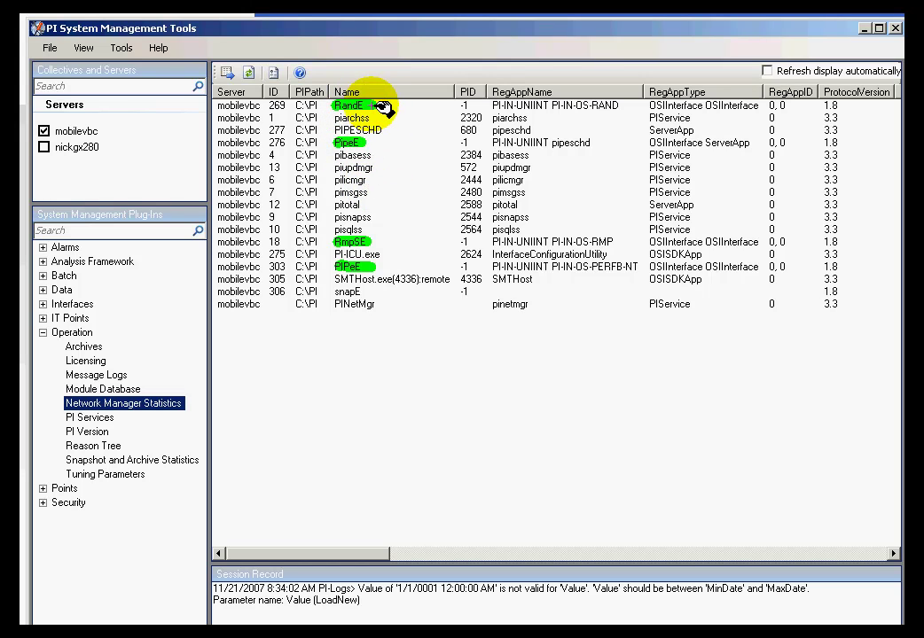
key("Escape")
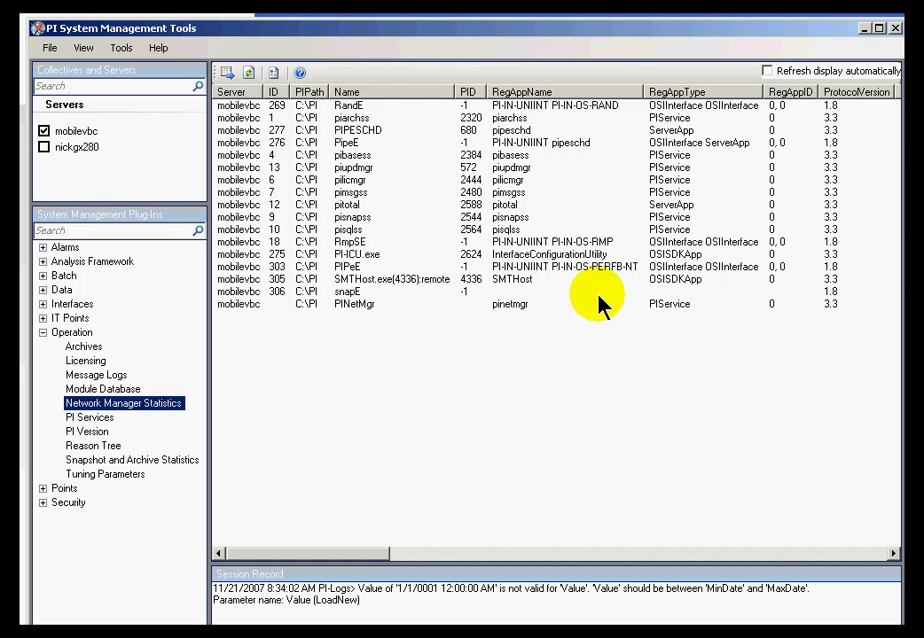
left_click(757, 553)
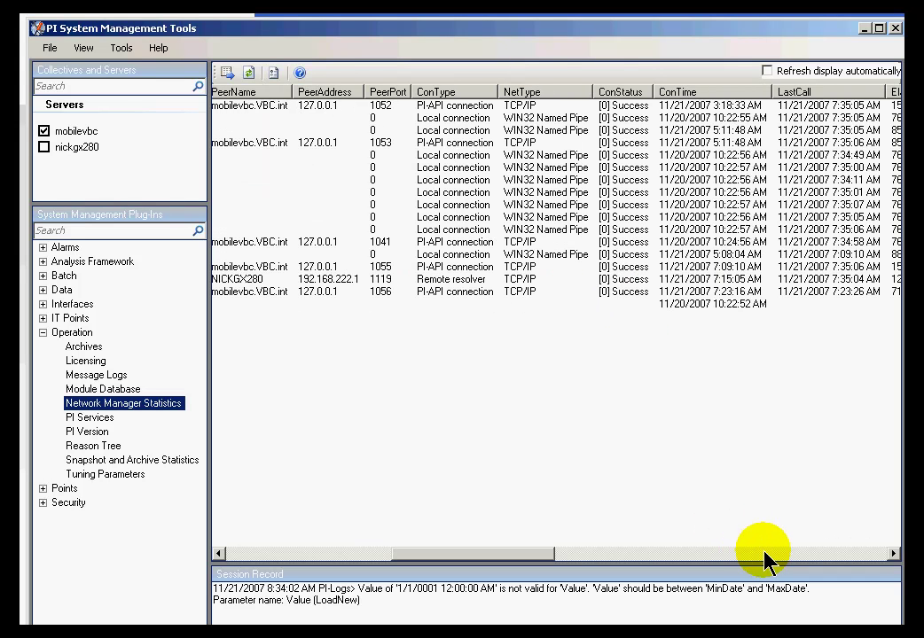
left_click(764, 553)
left_click(791, 553)
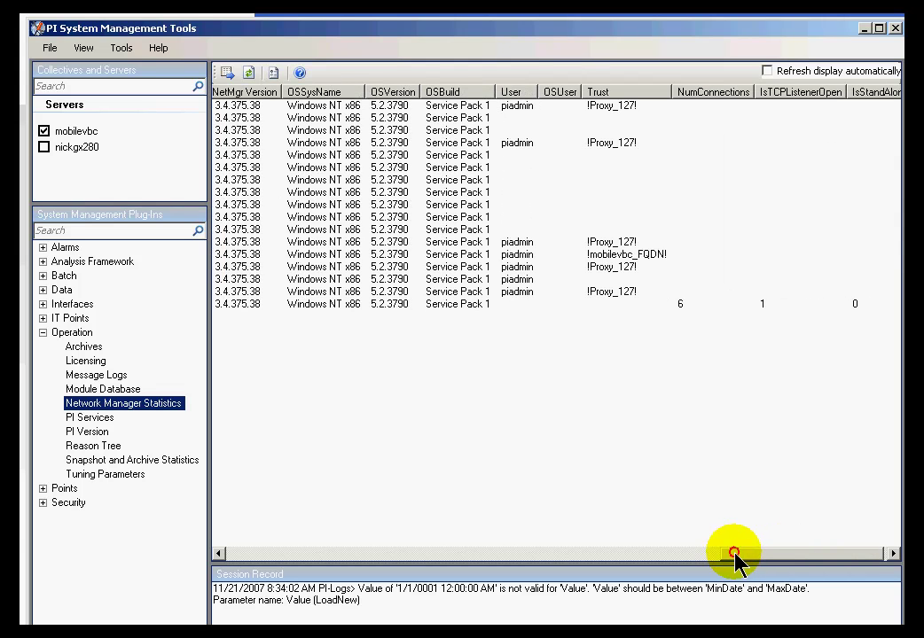
left_click_drag(221, 553, 244, 554)
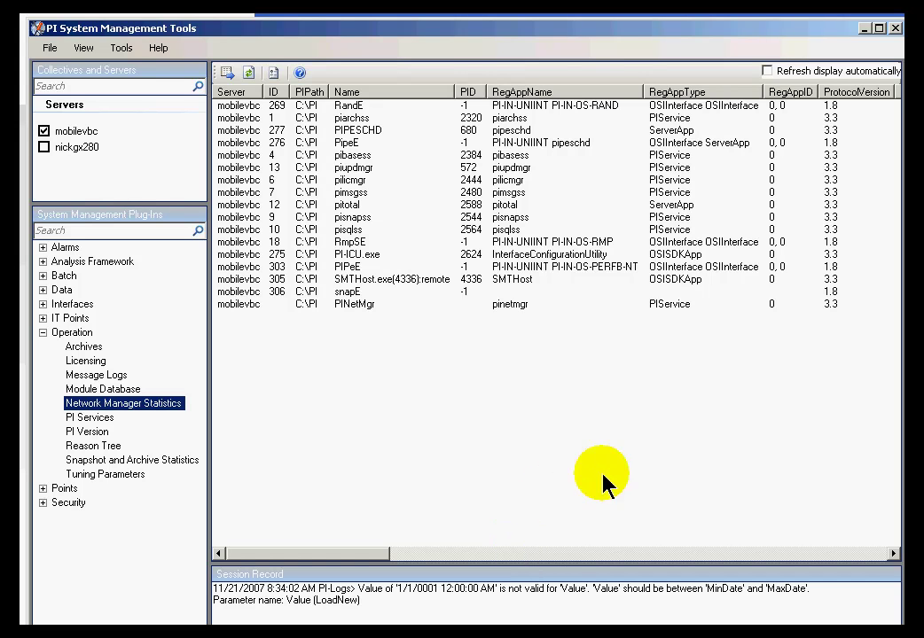
left_click(563, 553)
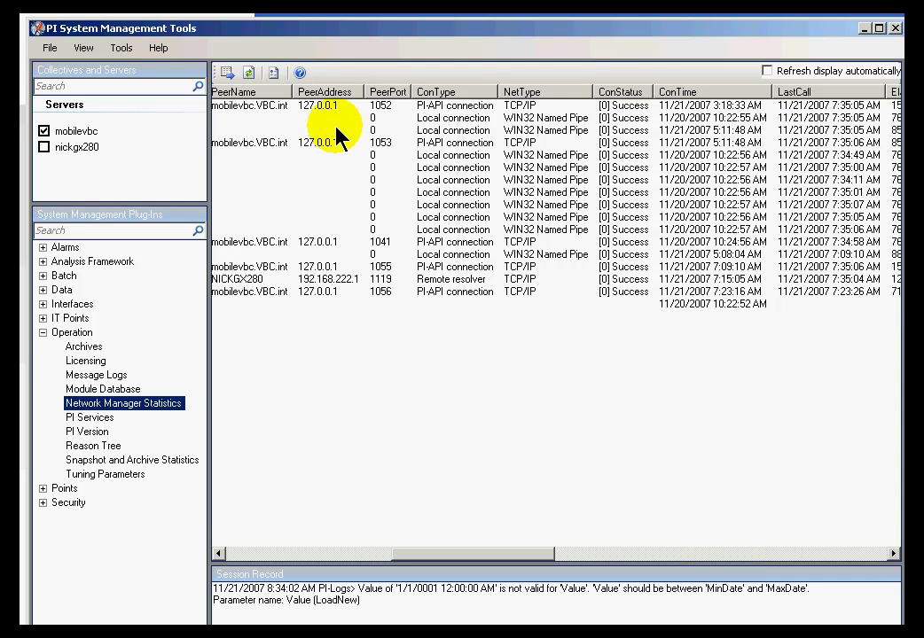
left_click(696, 553)
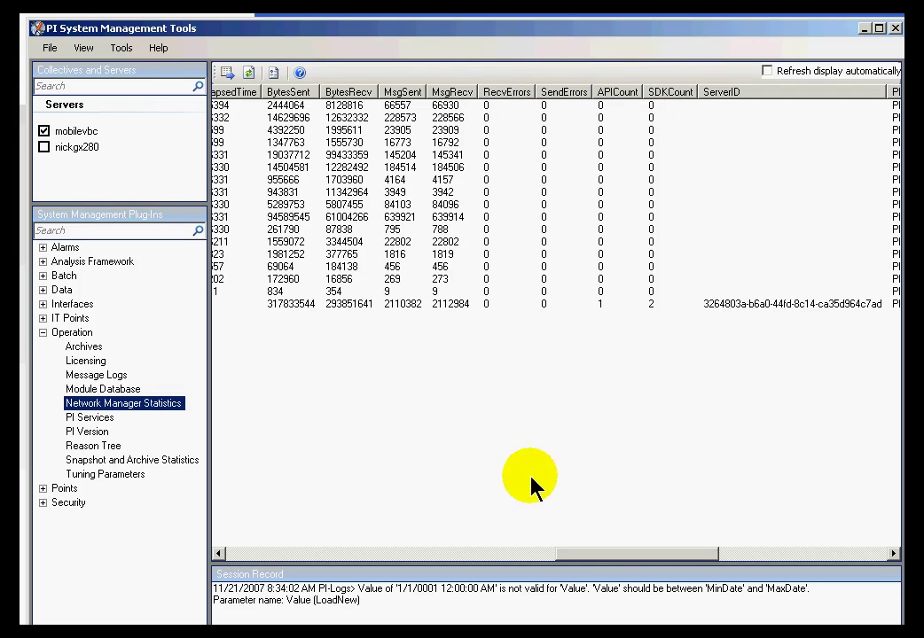
left_click_drag(588, 555, 240, 572)
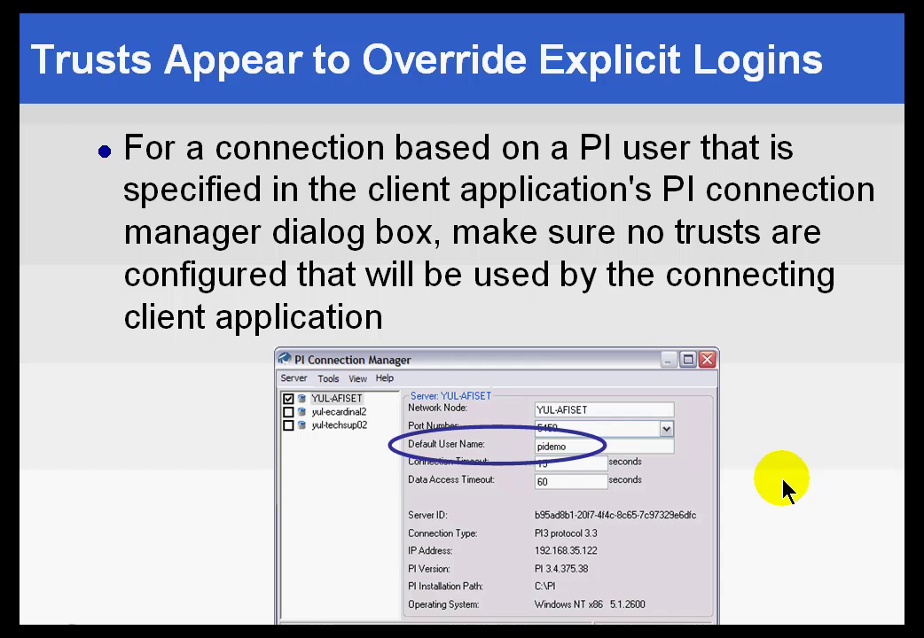
Switch to the Trusts list for mobilevbc in PI System Management Tools
key("alt+Tab")
key("alt+Tab")
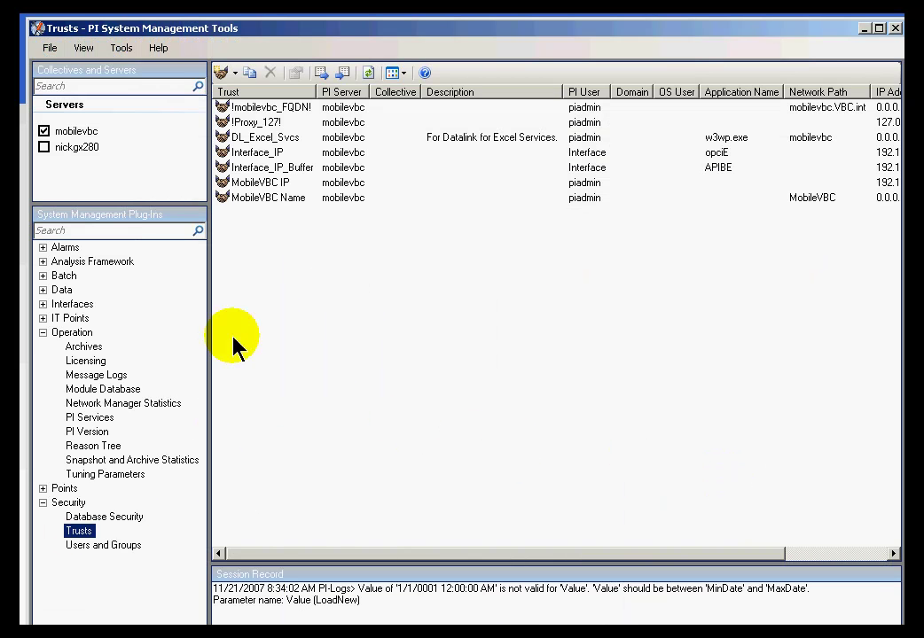
Create trust TooLiberalTrust for network path nickgx280 mapped to a PI user, then close the tool
right_click(247, 216)
left_click(285, 225)
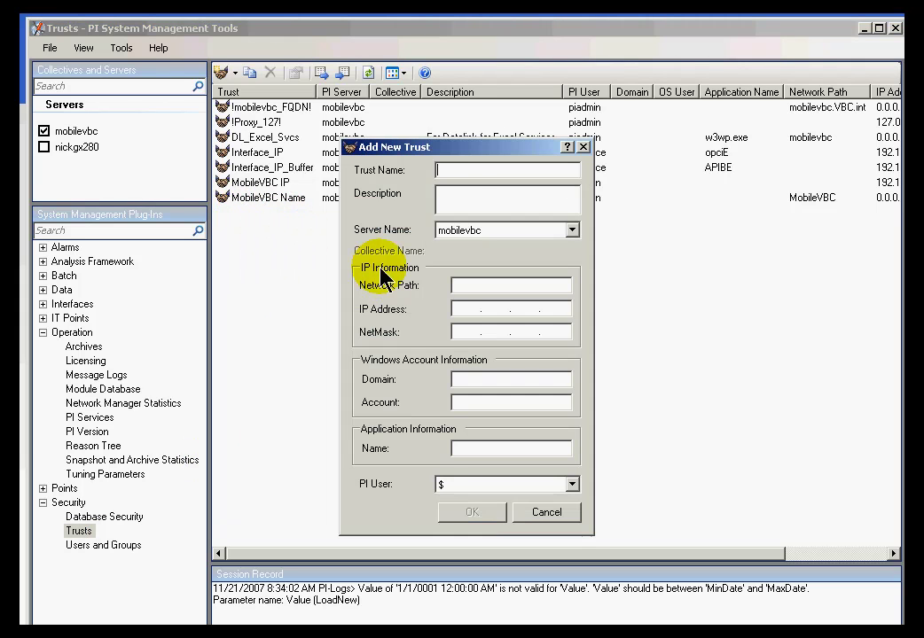
left_click(459, 175)
type("To")
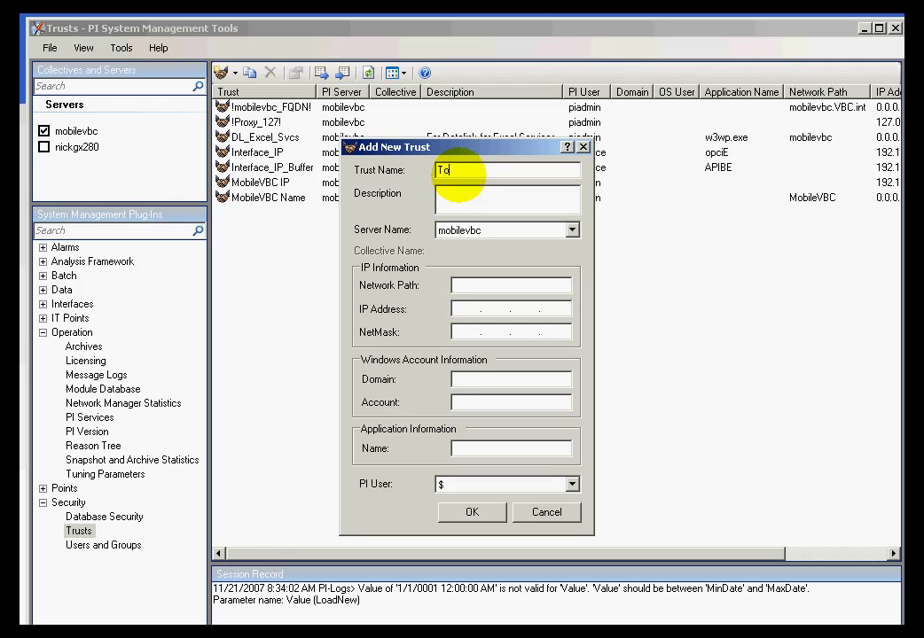
type("oLiberalTrust")
left_click(480, 285)
type("nick")
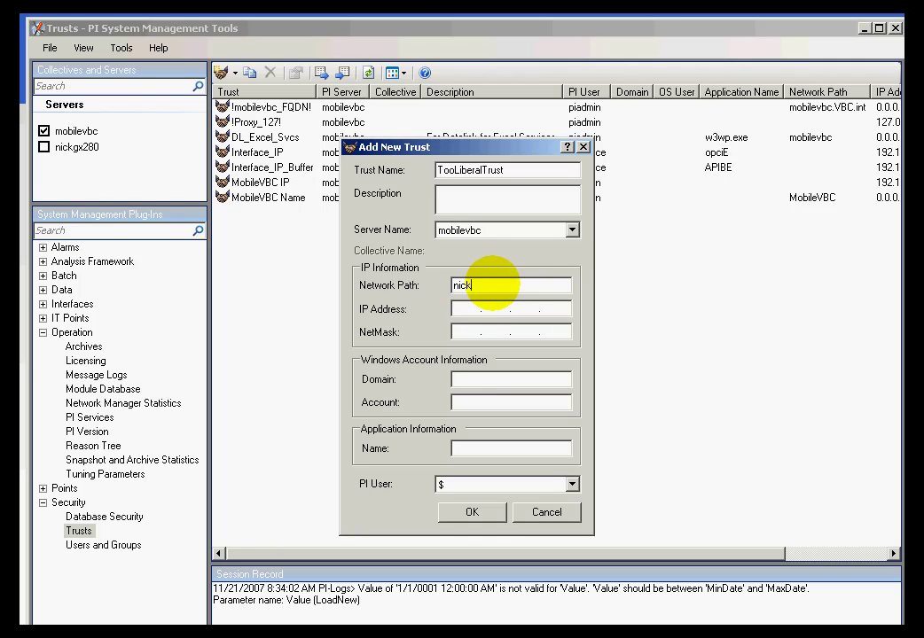
type("gx280")
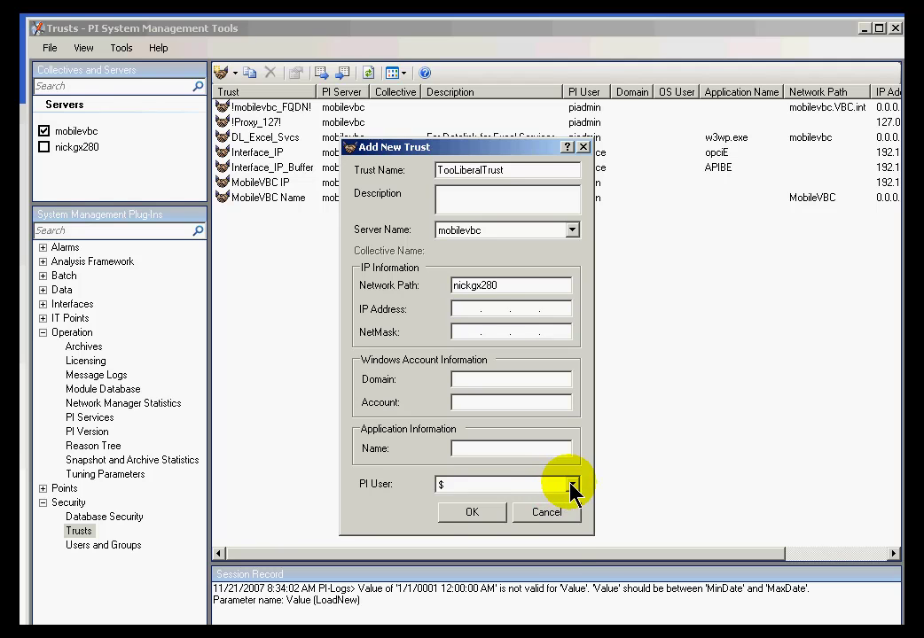
left_click(572, 486)
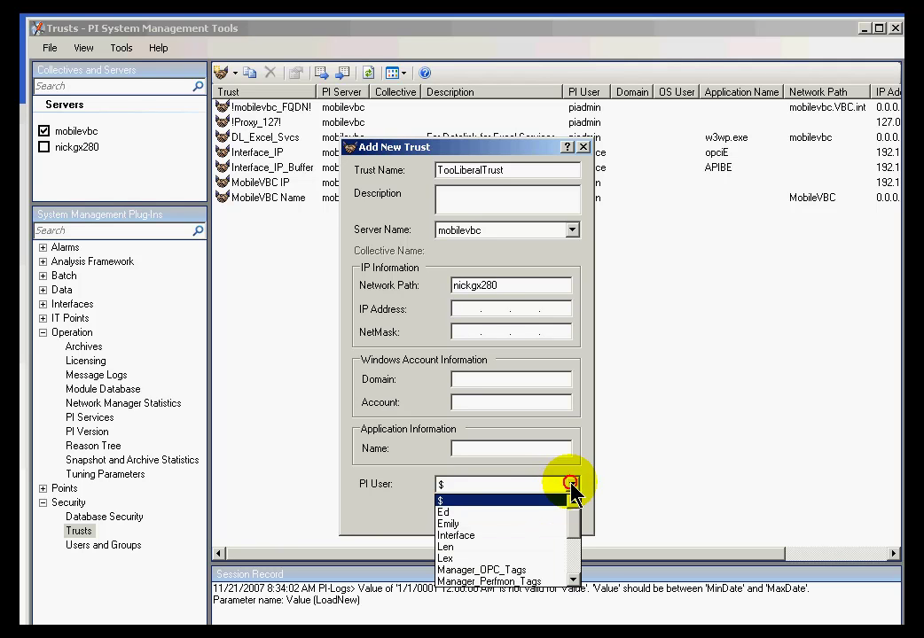
left_click(448, 525)
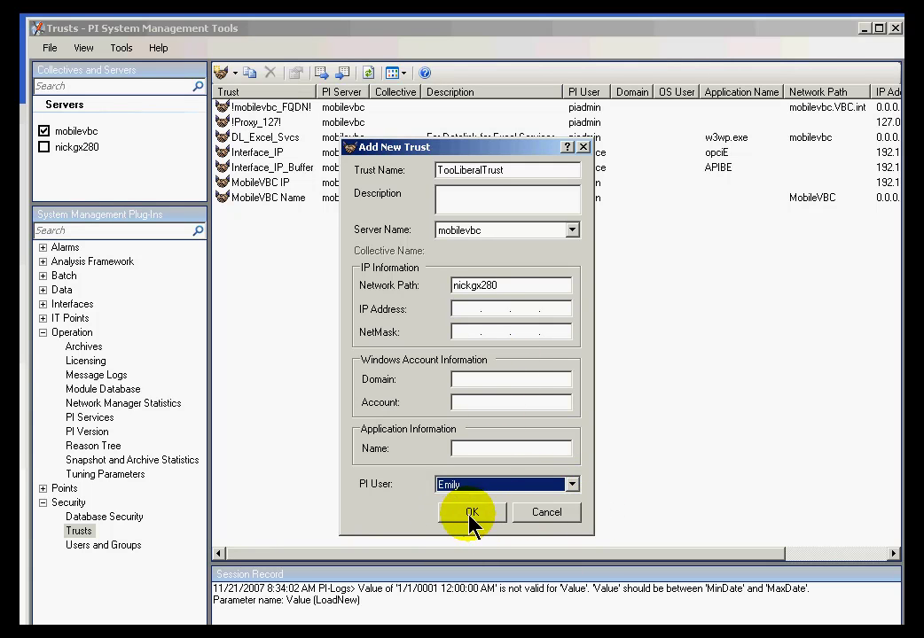
left_click(473, 516)
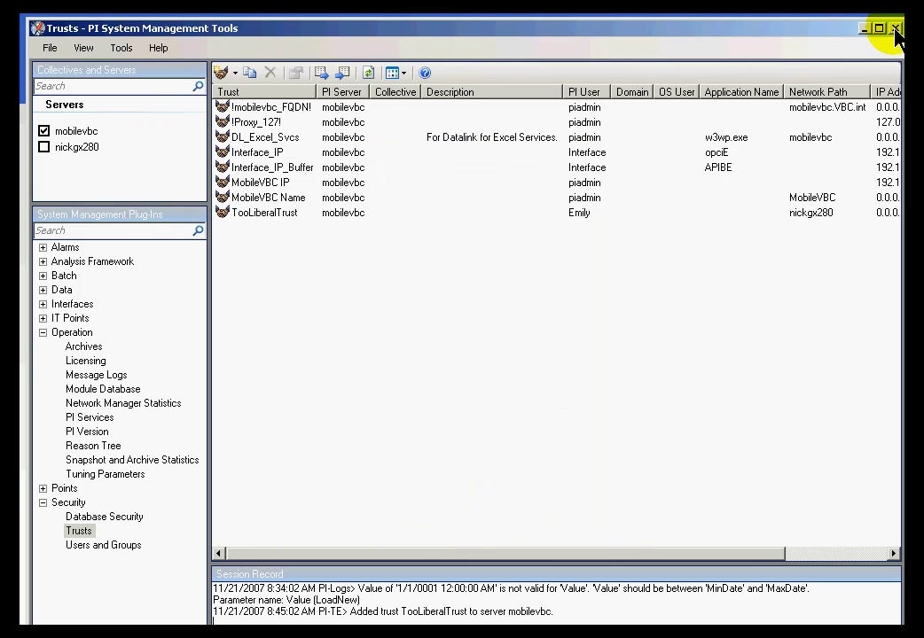
left_click(895, 29)
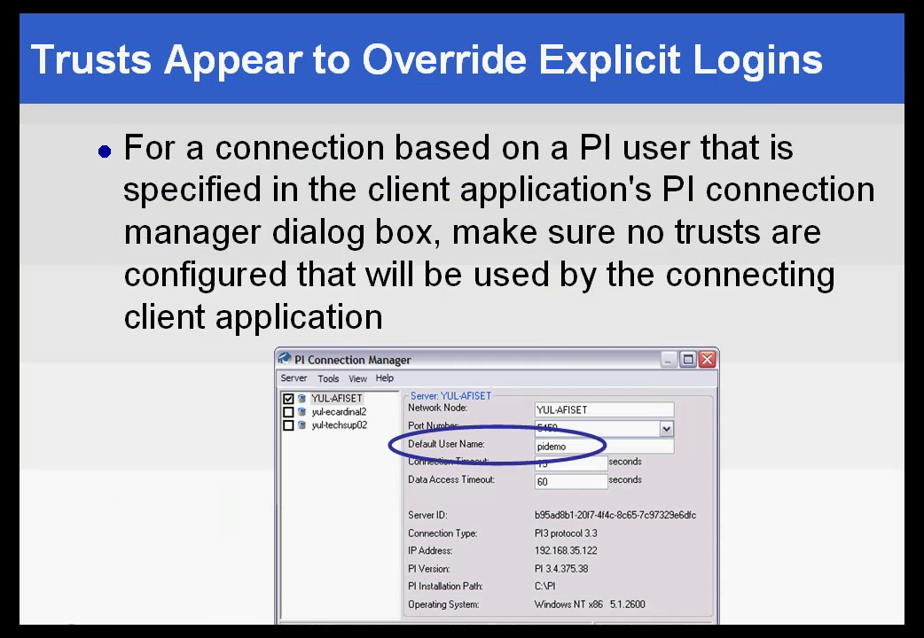
Launch PI System Management Tools from Start > All Programs > PI System
key("super")
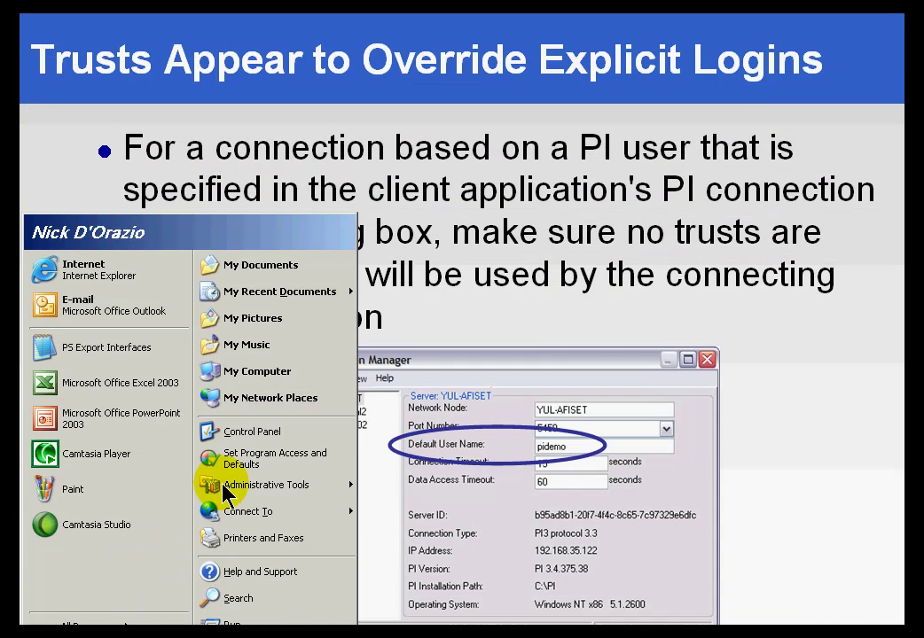
left_click(97, 623)
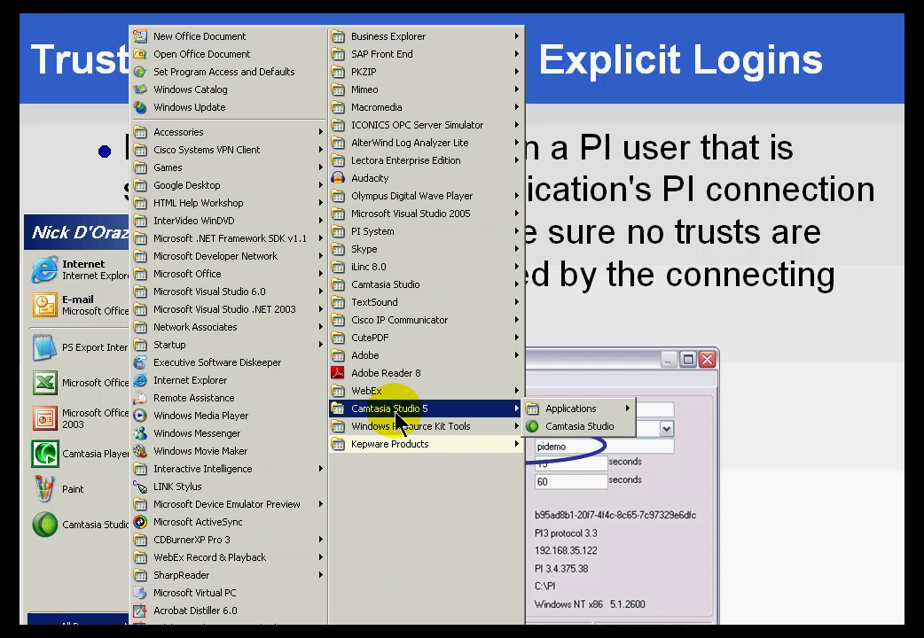
mouse_move(406, 232)
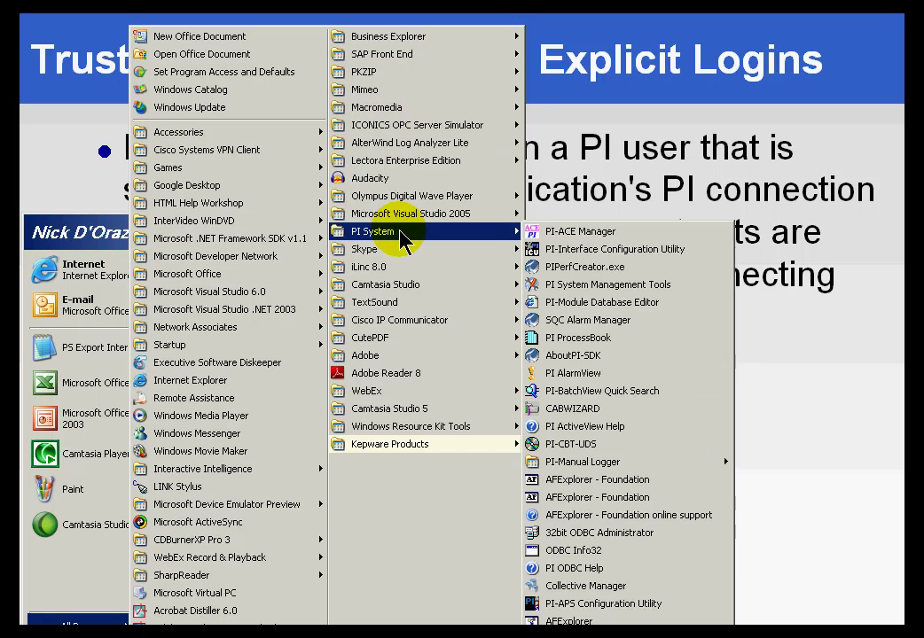
left_click(588, 284)
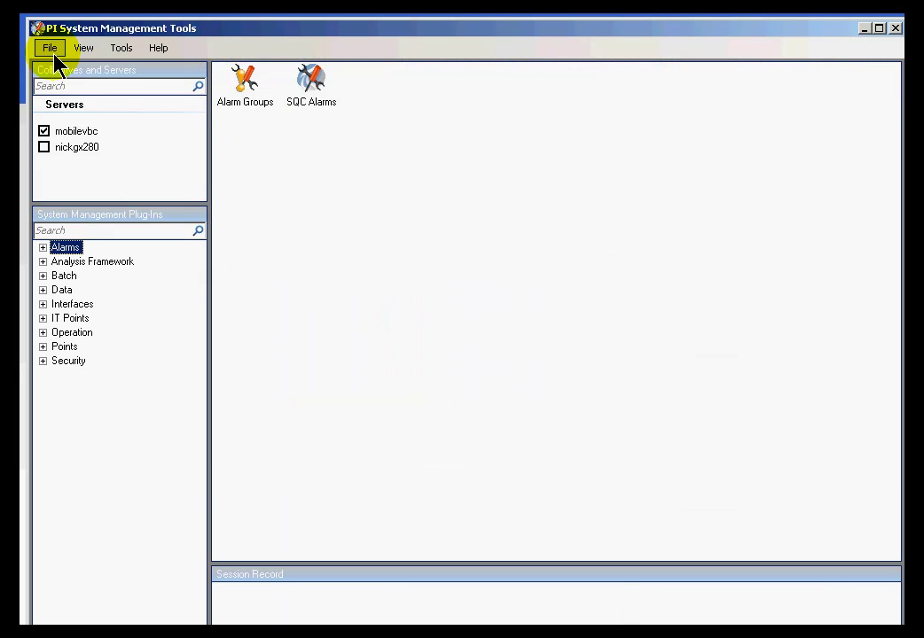
Show mobilevbc's Operation > Archives list and bring up the PI Connection Manager
left_click(73, 133)
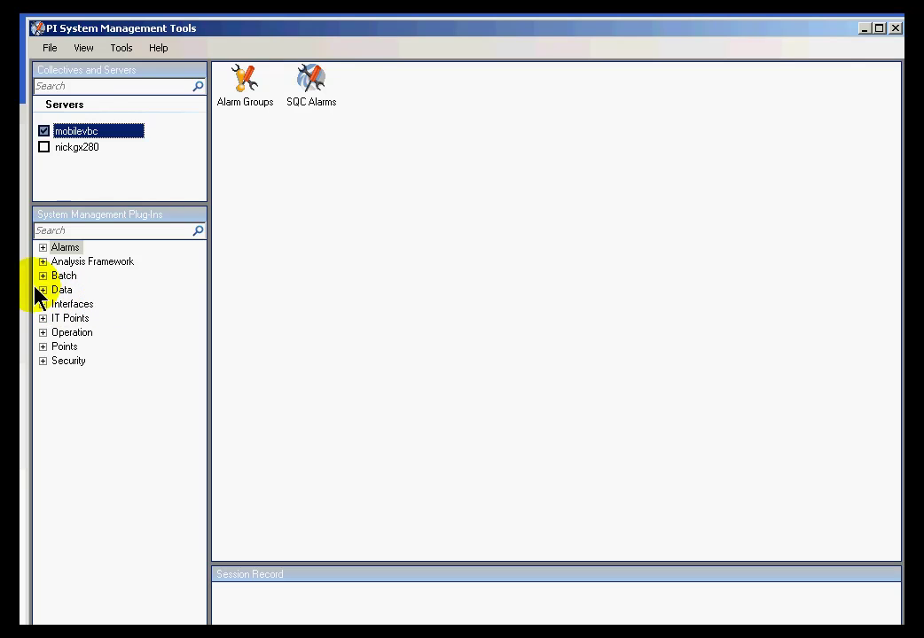
left_click(43, 332)
left_click(81, 348)
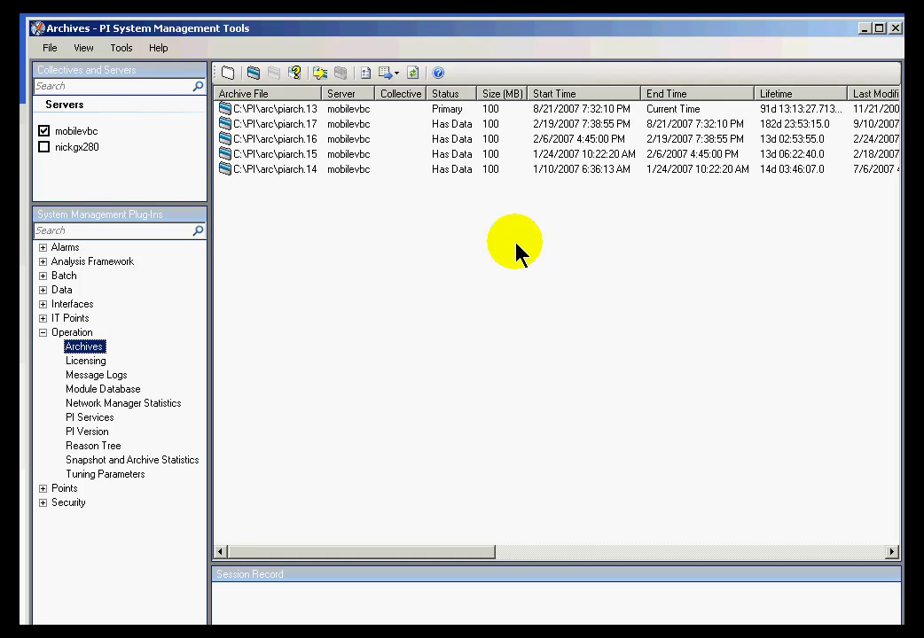
left_click(46, 48)
left_click(78, 71)
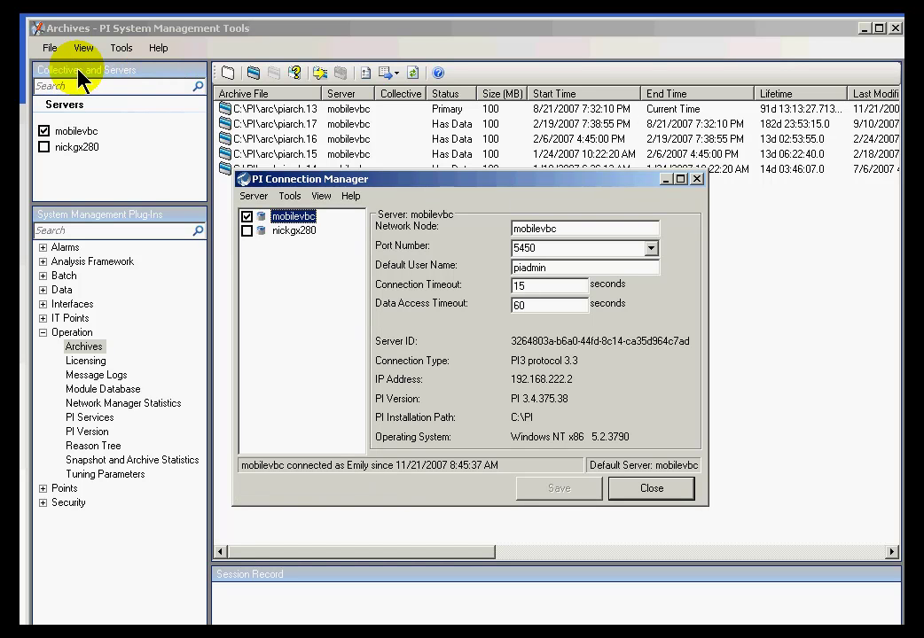
Select piadmin in the Default User Name field and move the Connection Manager lower right
left_click(560, 267)
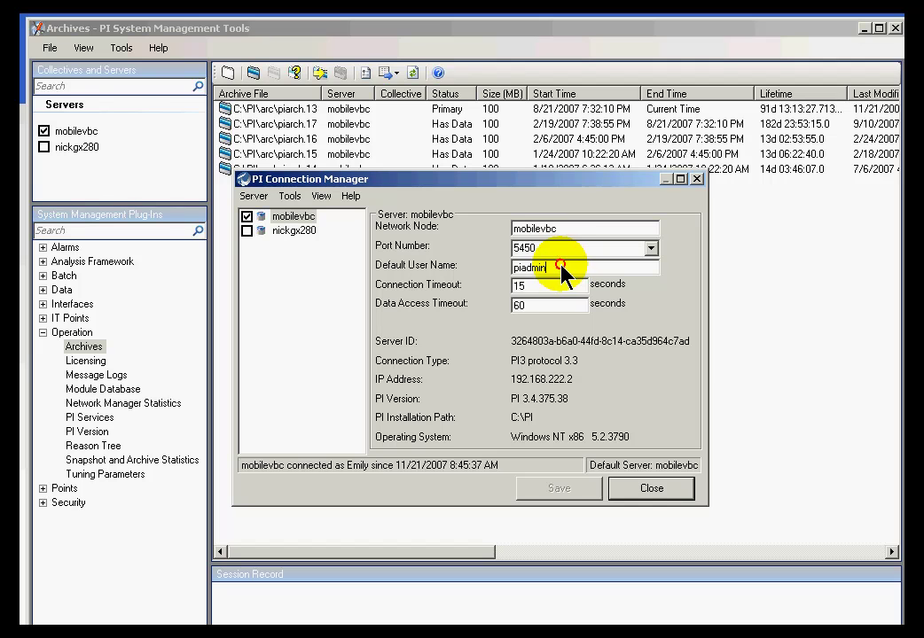
left_click_drag(560, 269, 495, 277)
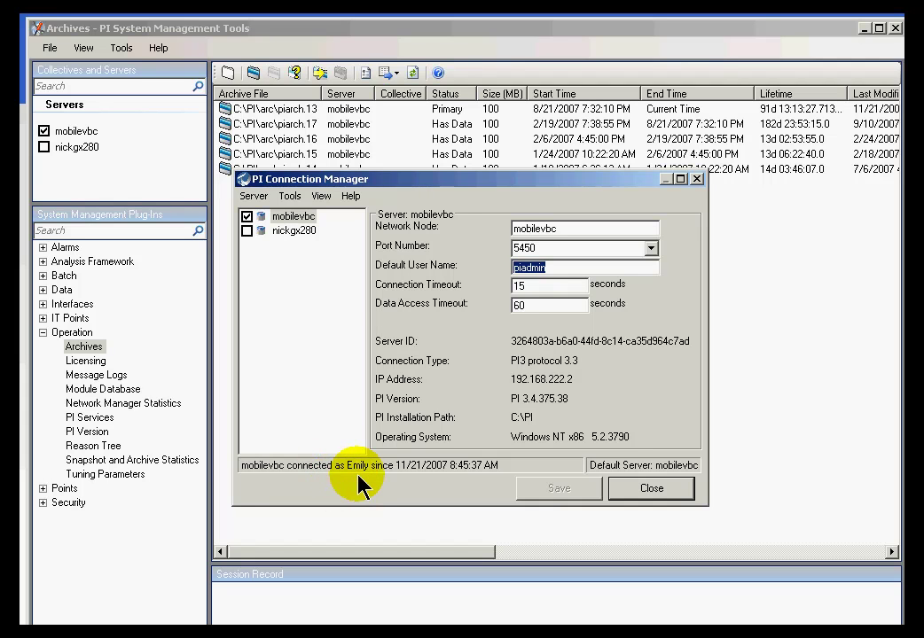
left_click_drag(423, 180, 432, 238)
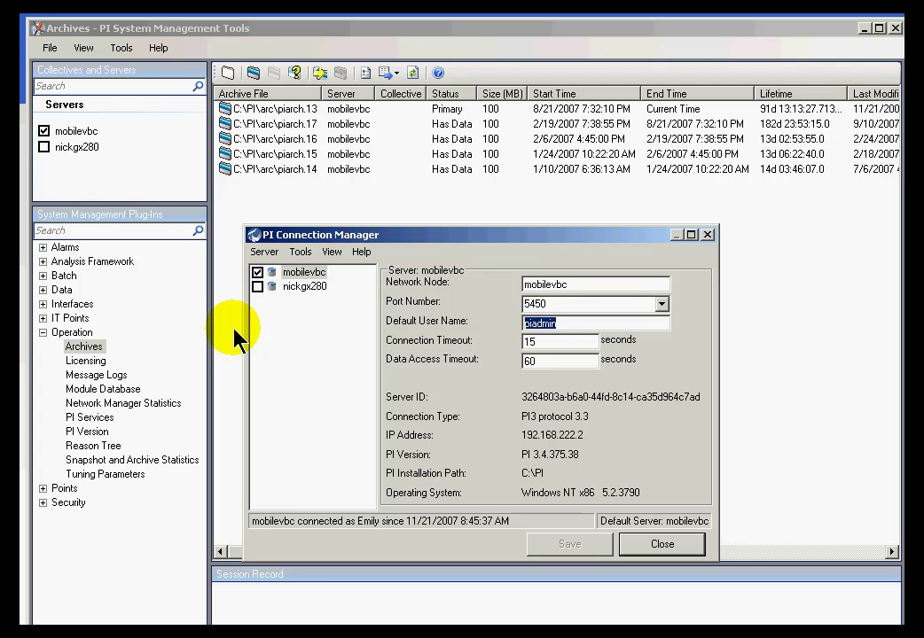
Reconnect to mobilevbc as piadmin, refresh the connection status, and close the Connection Manager
right_click(300, 274)
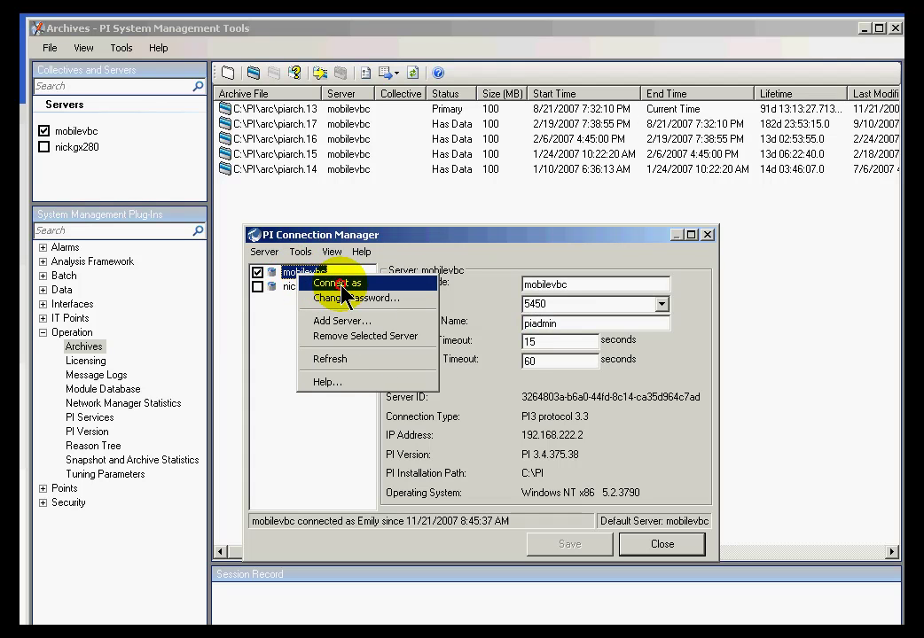
left_click(342, 285)
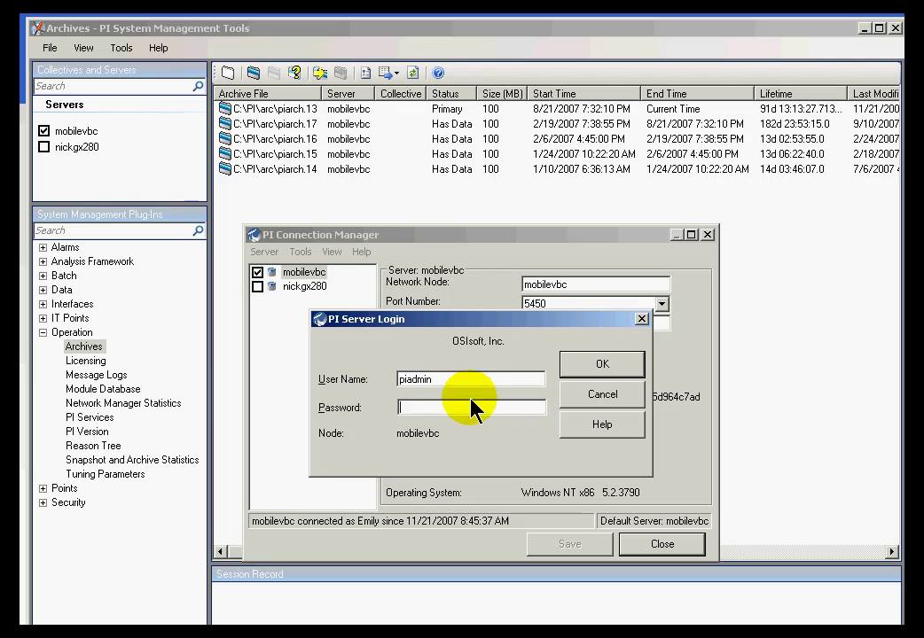
left_click(583, 365)
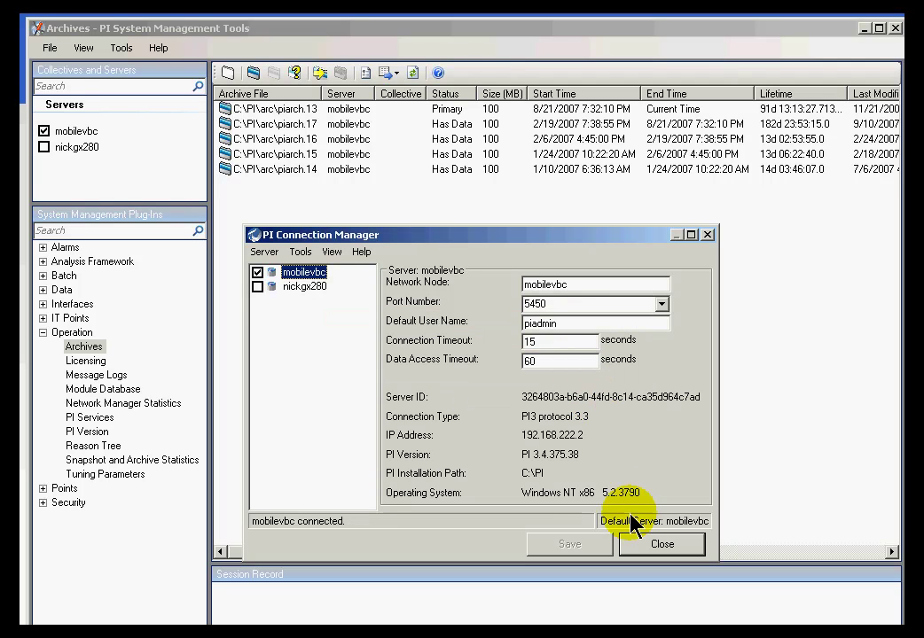
left_click(322, 253)
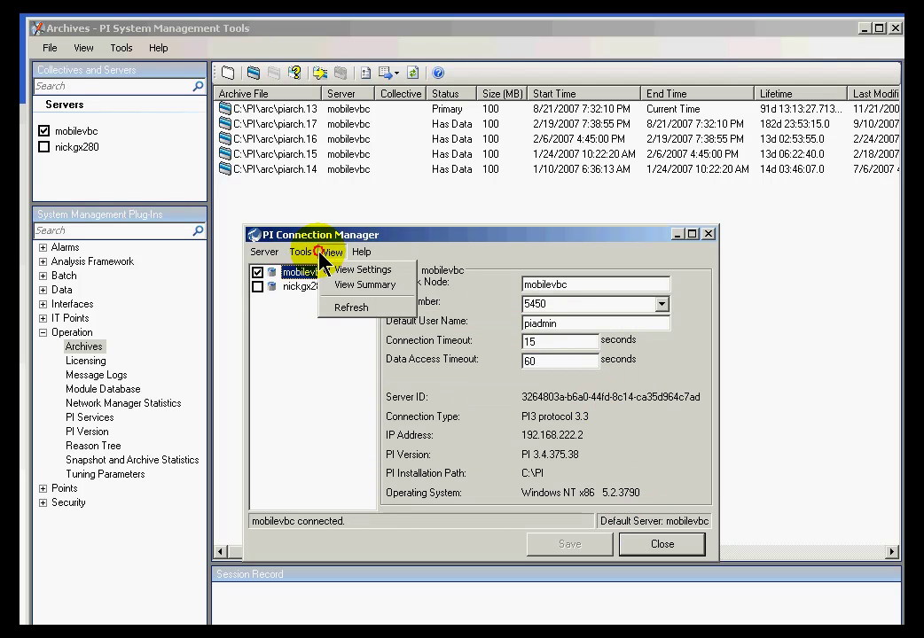
left_click(350, 308)
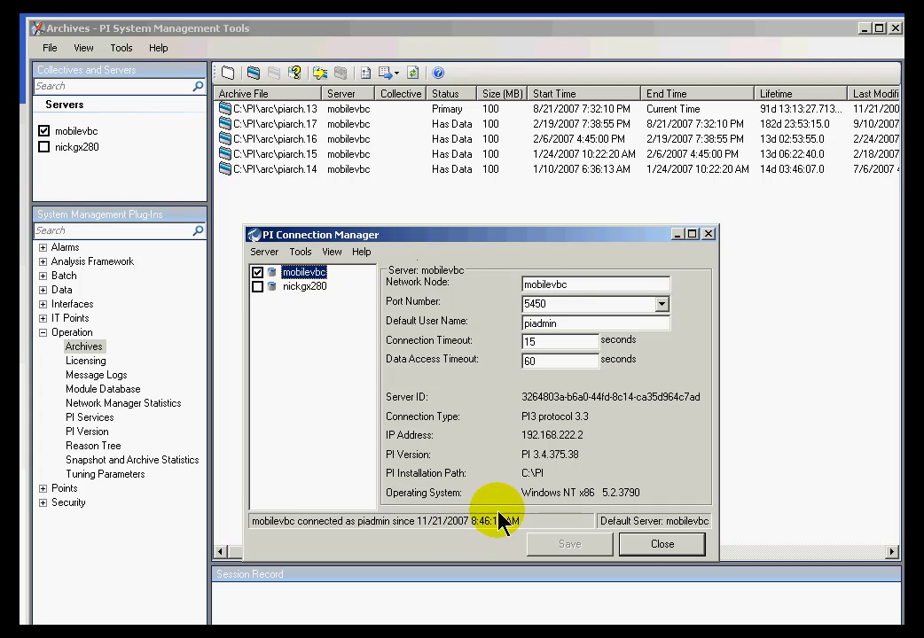
left_click(662, 544)
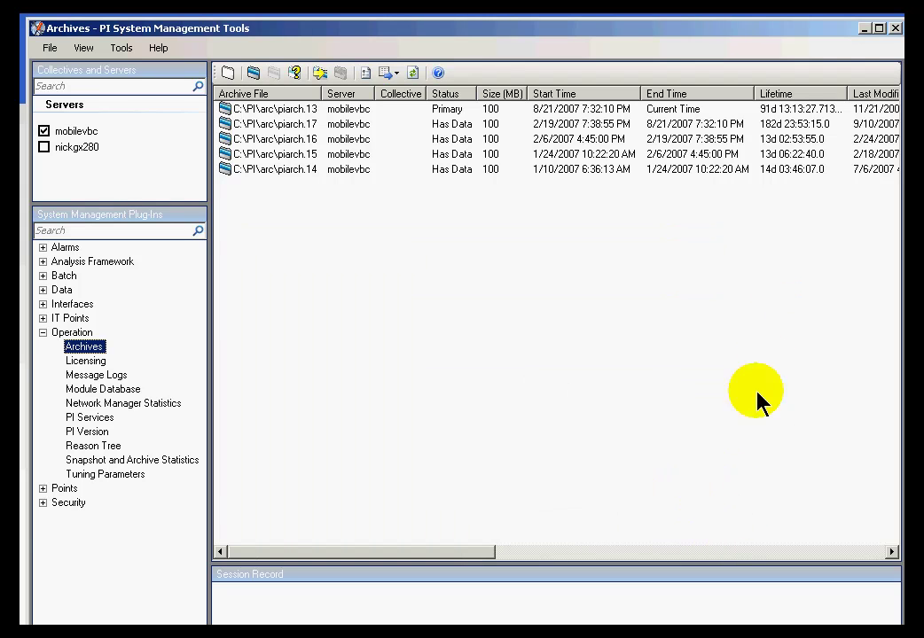
Open Security > Trusts for mobilevbc and select the TooLiberalTrust entry
left_click(43, 502)
left_click(78, 530)
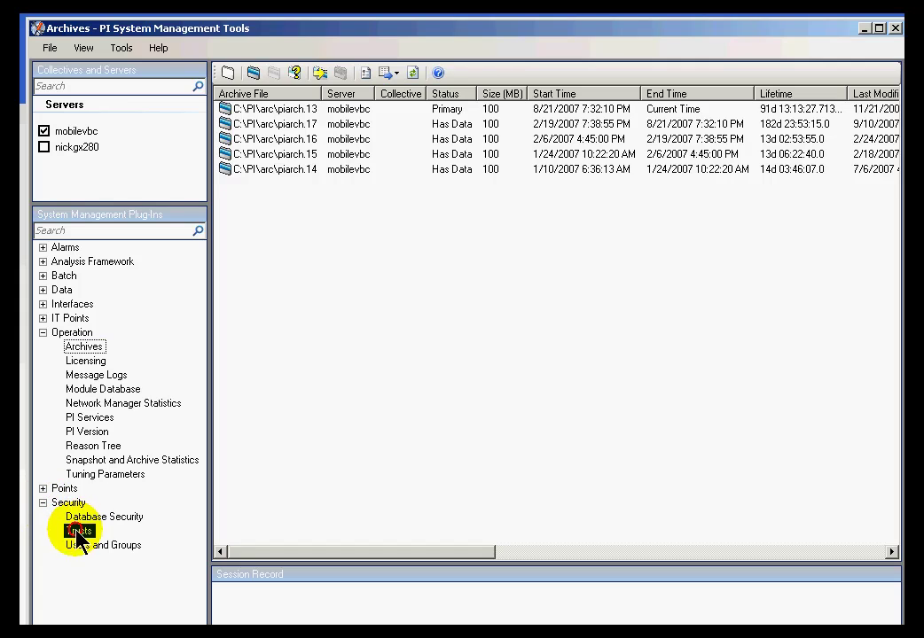
left_click(341, 213)
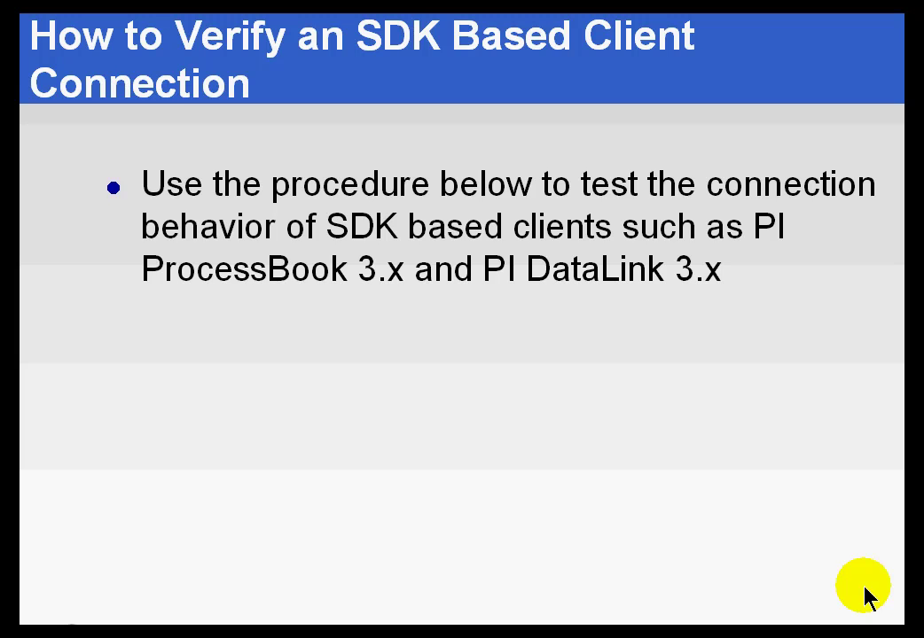
Switch from the slide show back to the Users and Groups window
key("alt+Tab")
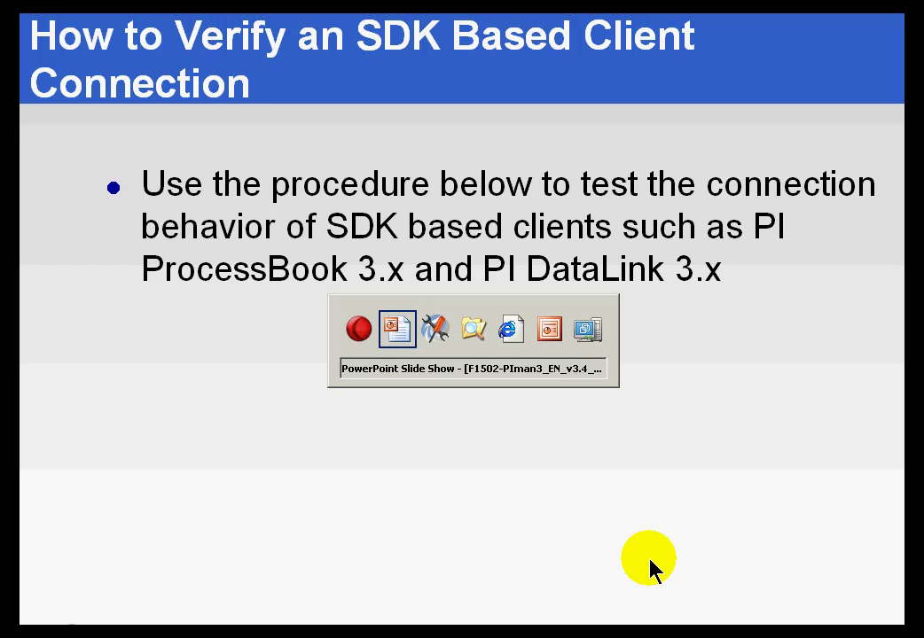
key("alt+Tab")
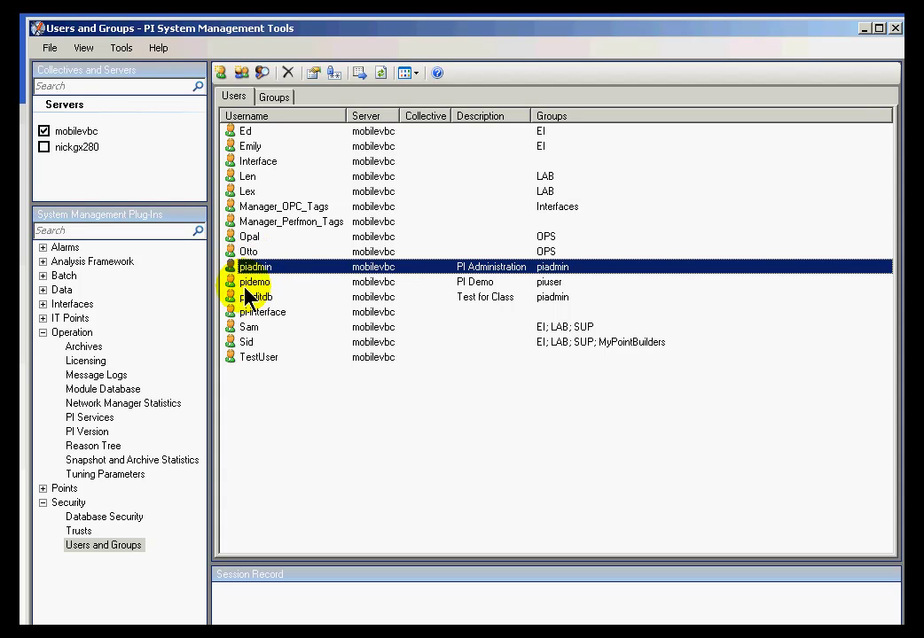
left_click(48, 48)
left_click(78, 69)
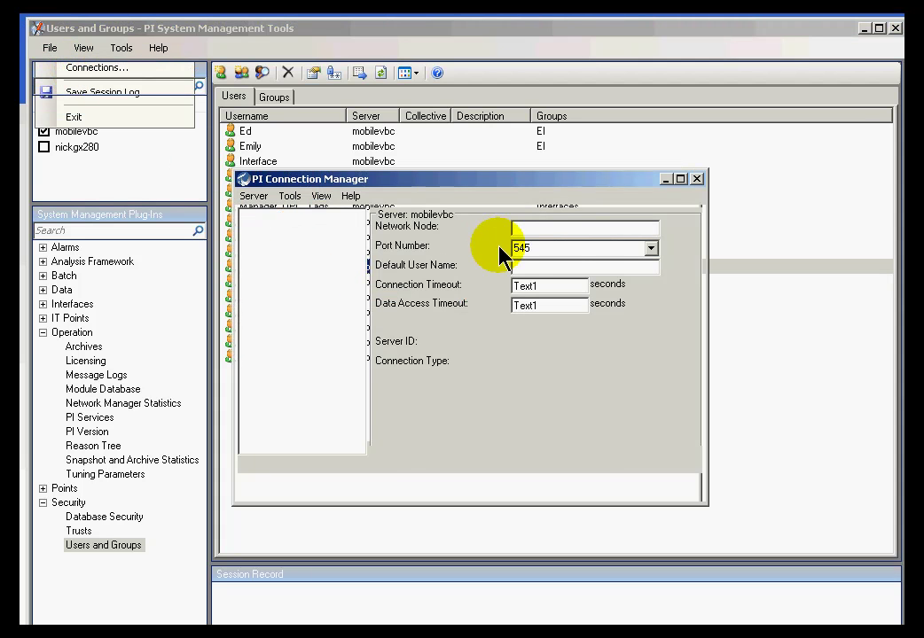
left_click(567, 230)
left_click(561, 268)
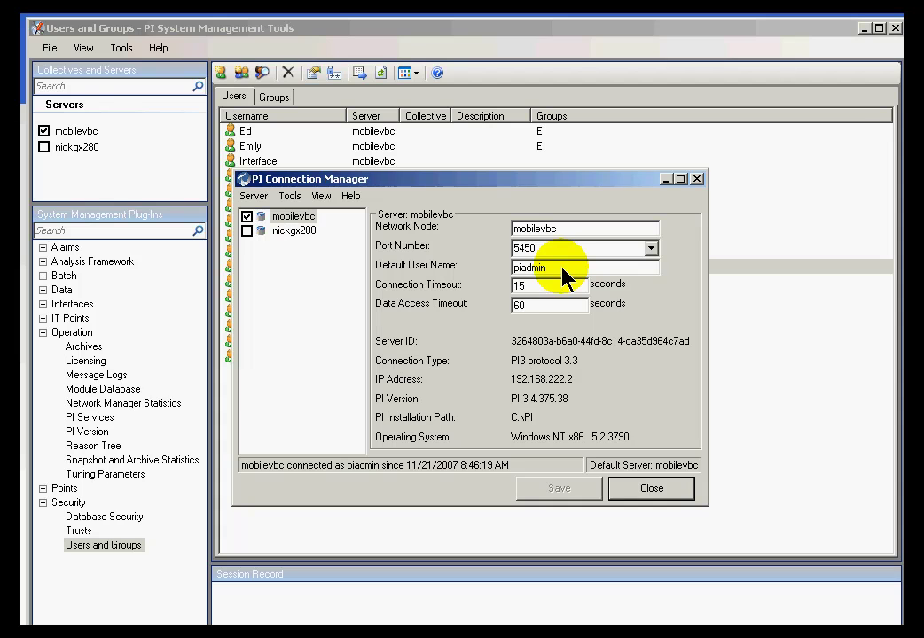
left_click(646, 492)
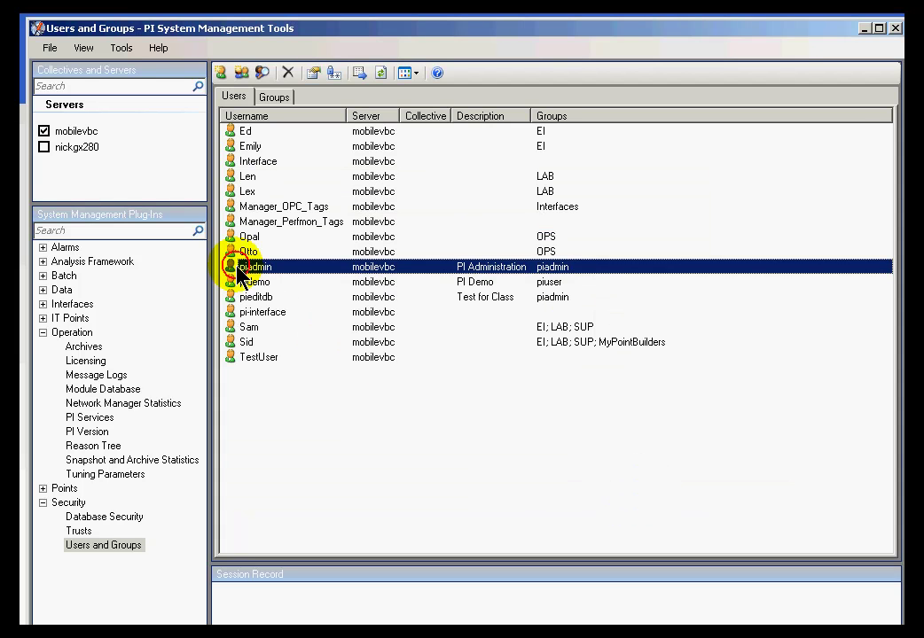
Change piadmin's password, entering and confirming the new one, then highlight the Session Record entry
right_click(235, 273)
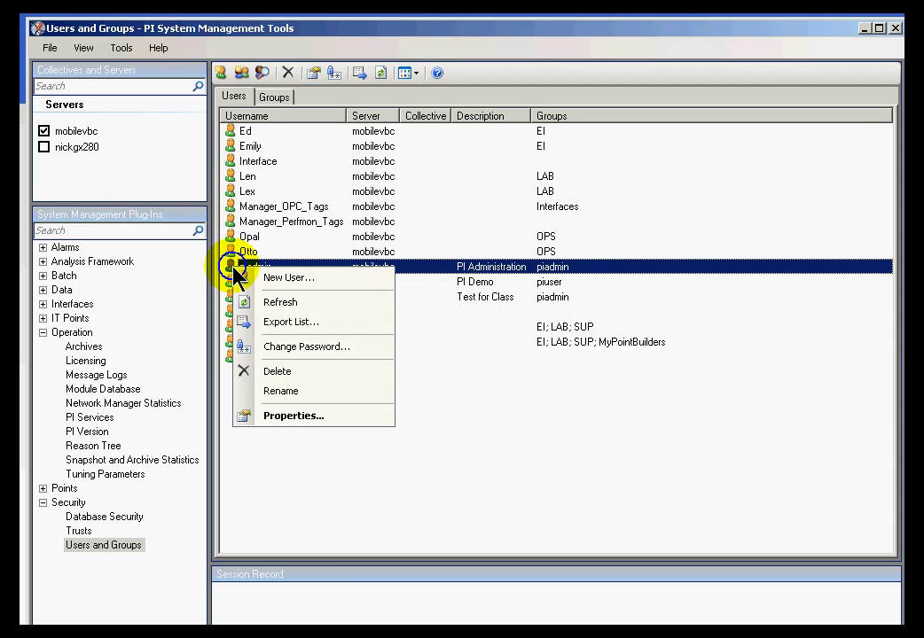
left_click(299, 348)
left_click(504, 334)
left_click(497, 350)
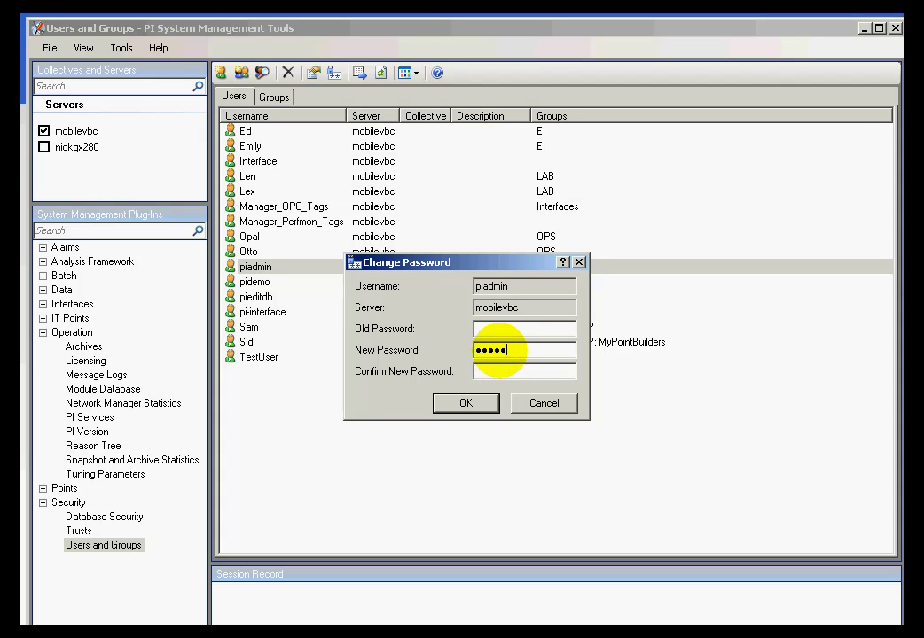
left_click(470, 406)
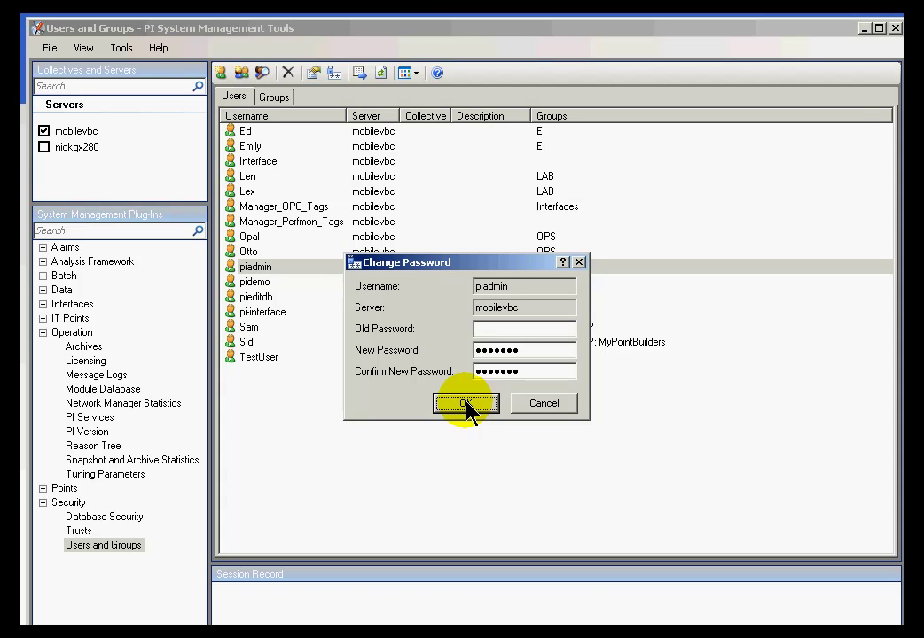
left_click(465, 404)
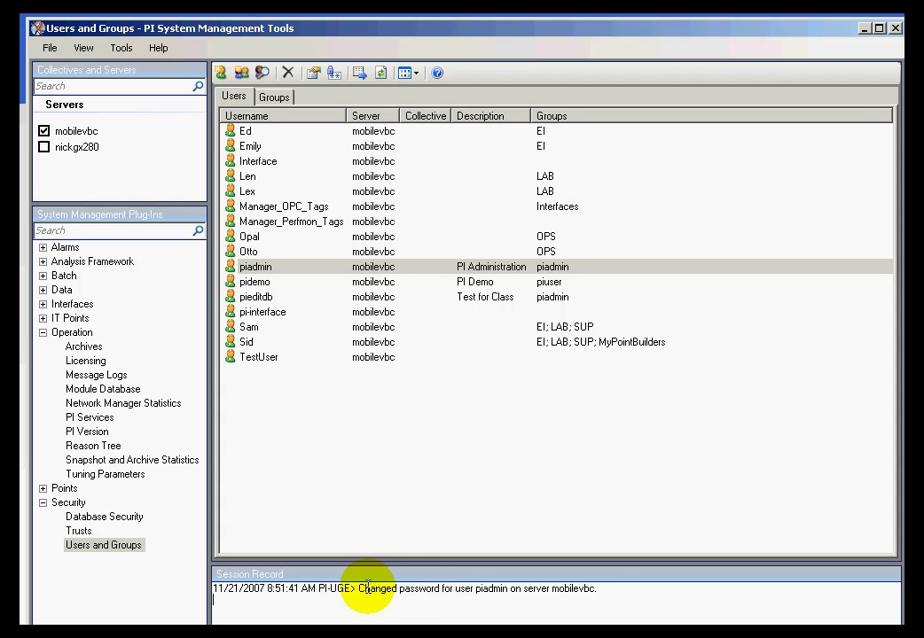
left_click_drag(359, 589, 614, 590)
left_click(614, 591)
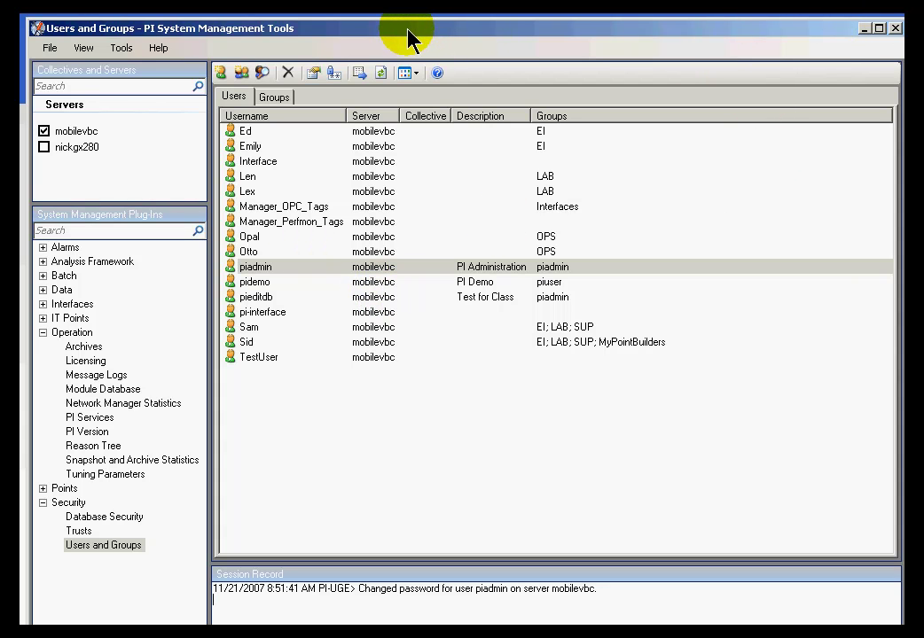
Close and relaunch PI System Management Tools from Start > All Programs > PI System
left_click(890, 33)
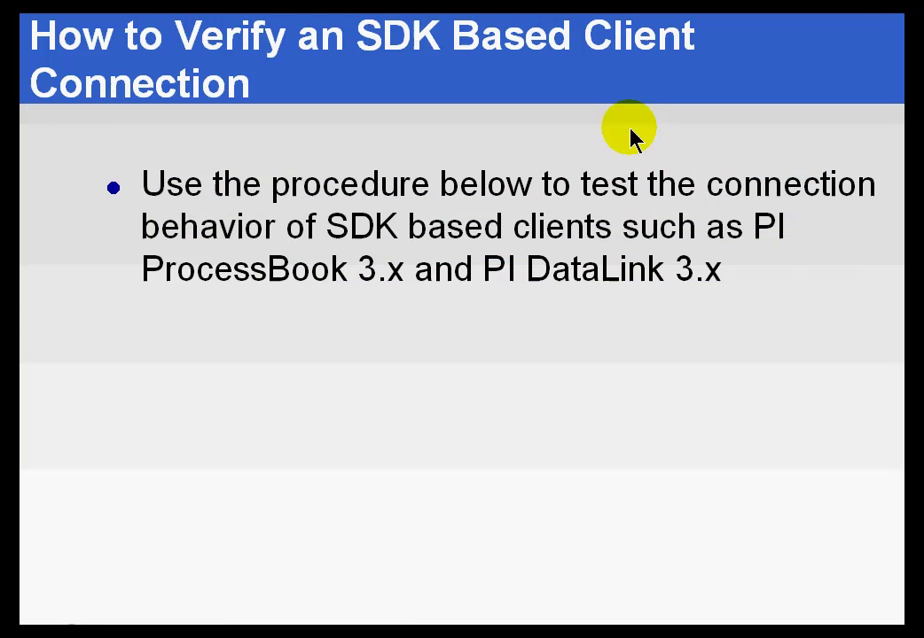
key("super")
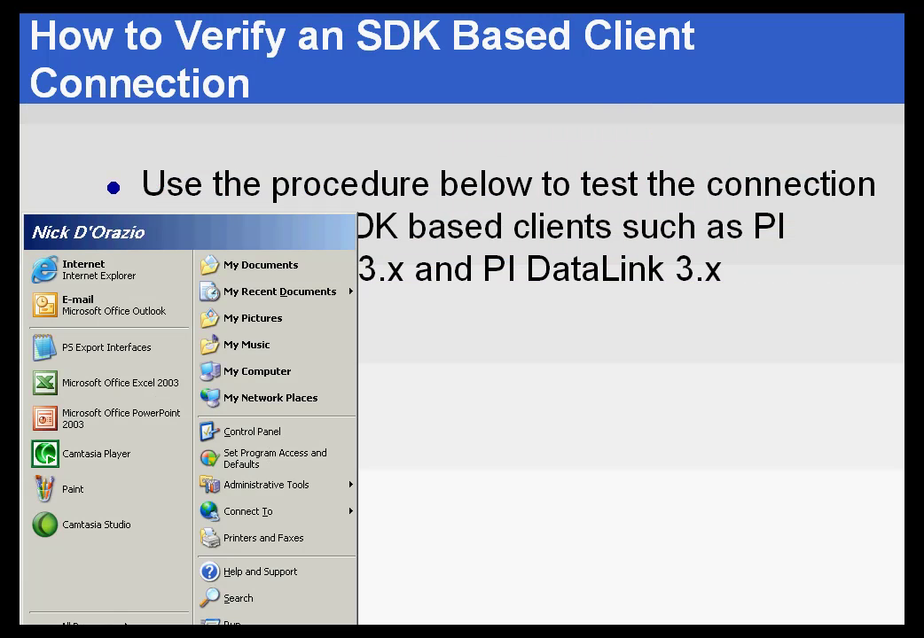
left_click(102, 618)
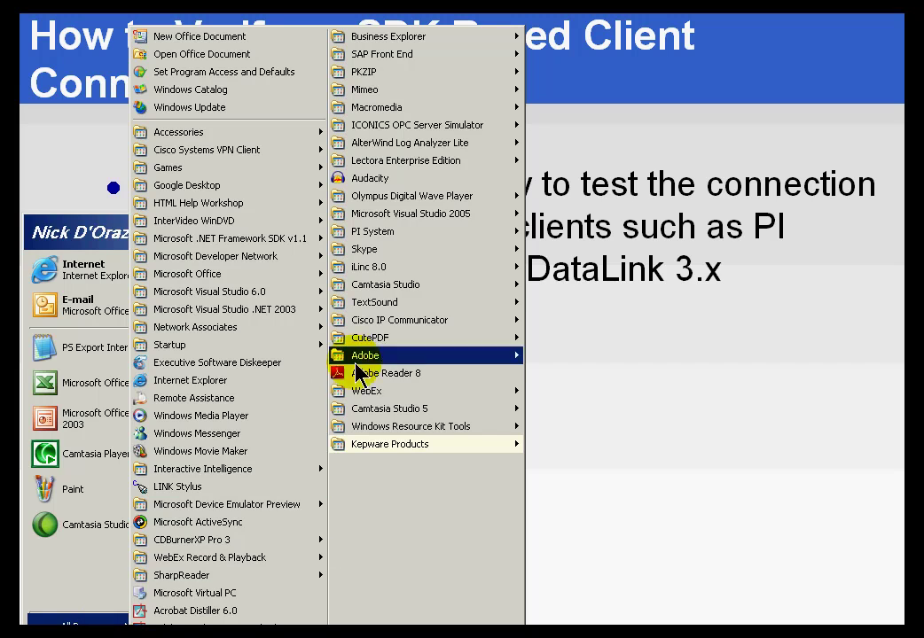
mouse_move(407, 229)
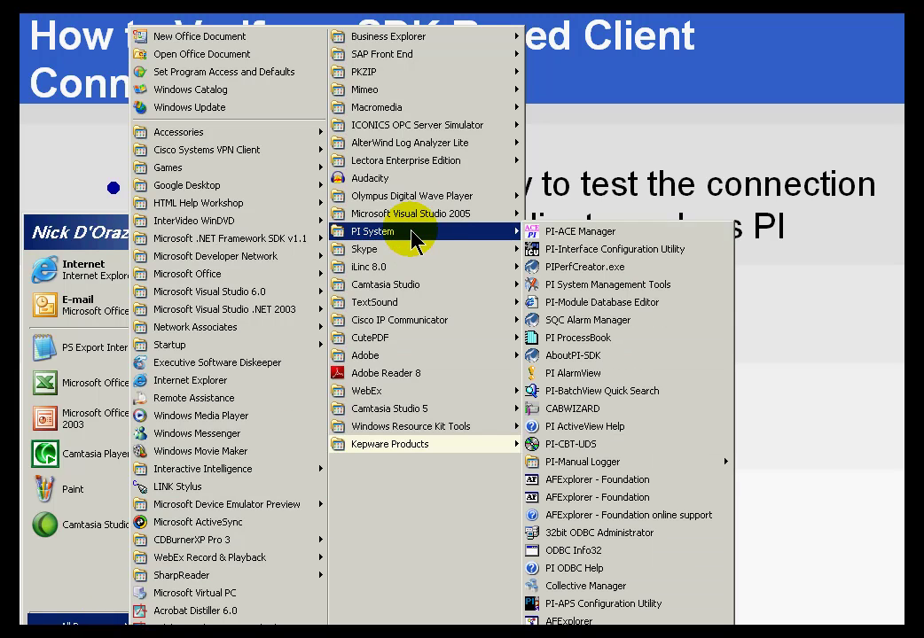
left_click(548, 286)
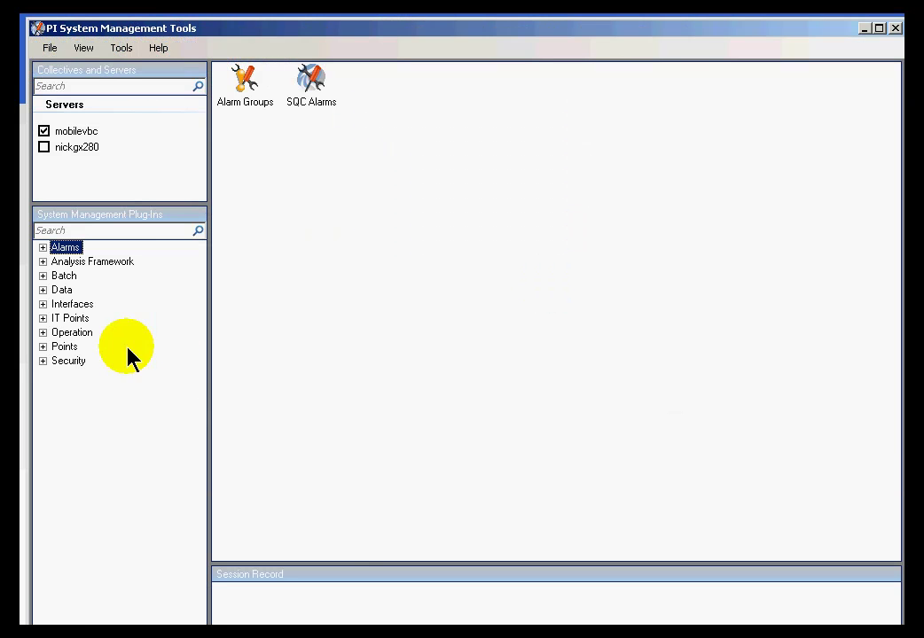
In Current Values, search tags with mask sin* and add SINUSOID from mobilevbc (9.15, 12 Hour Sine Wave)
left_click(43, 290)
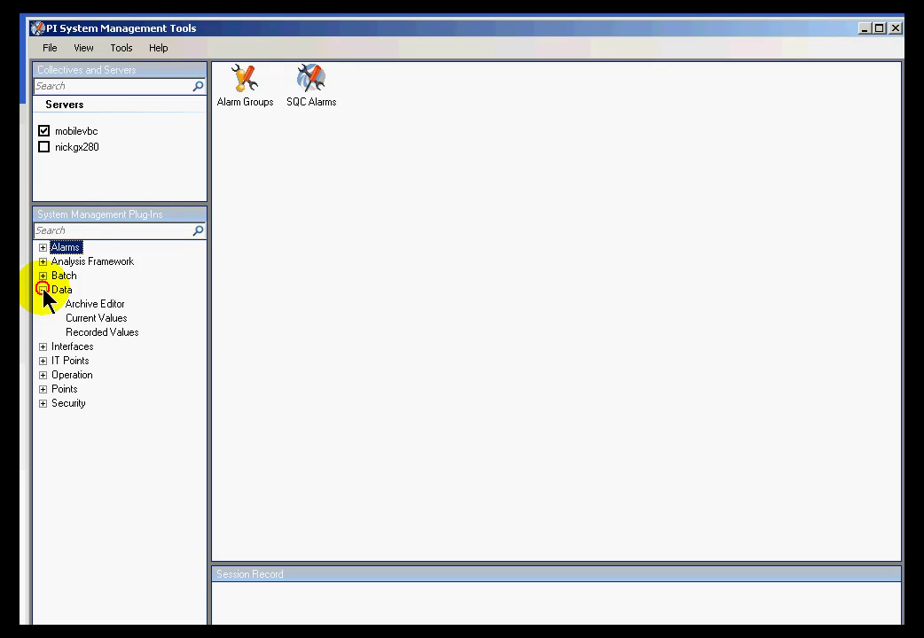
left_click(88, 319)
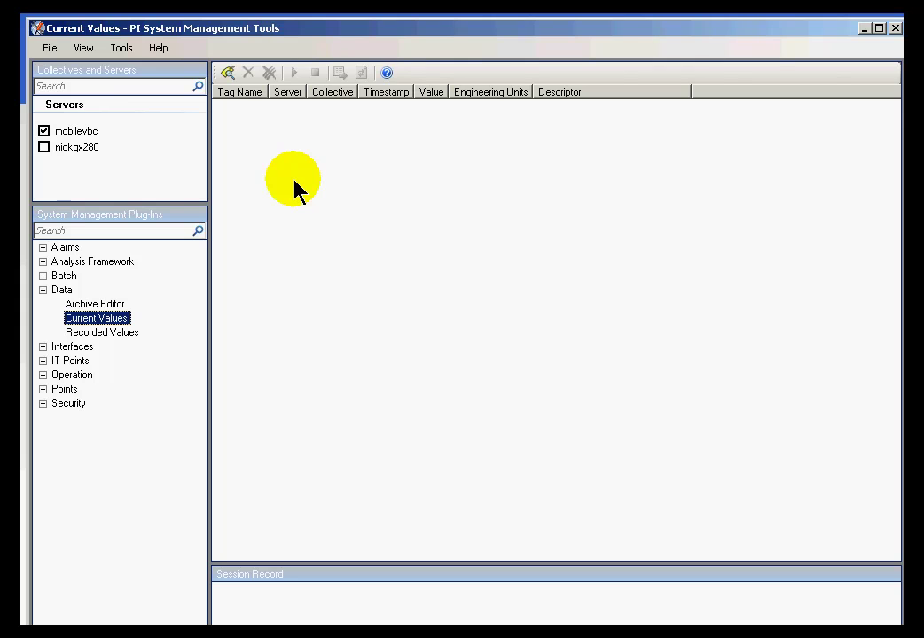
left_click(228, 75)
type("sin*")
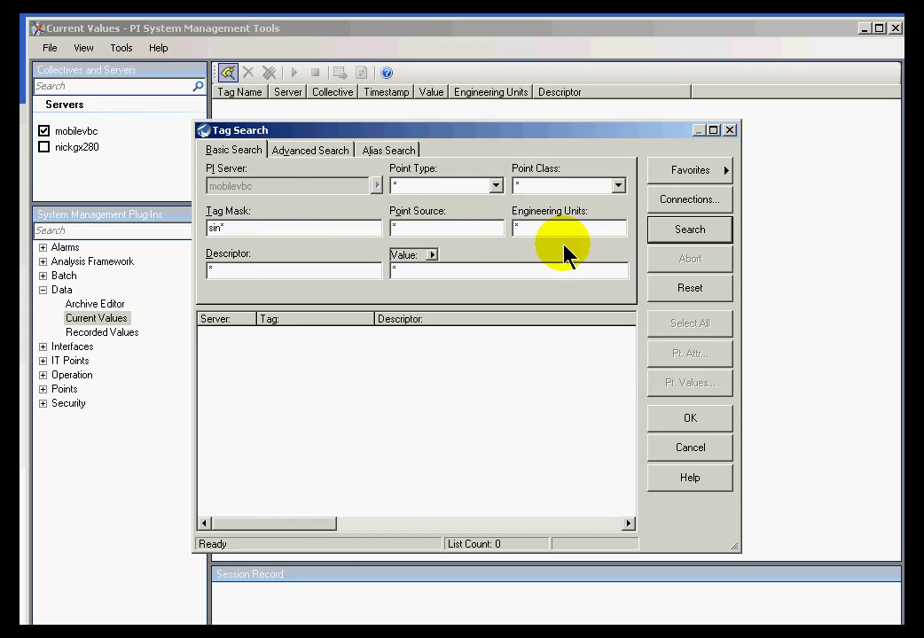
left_click(690, 233)
left_click(253, 356)
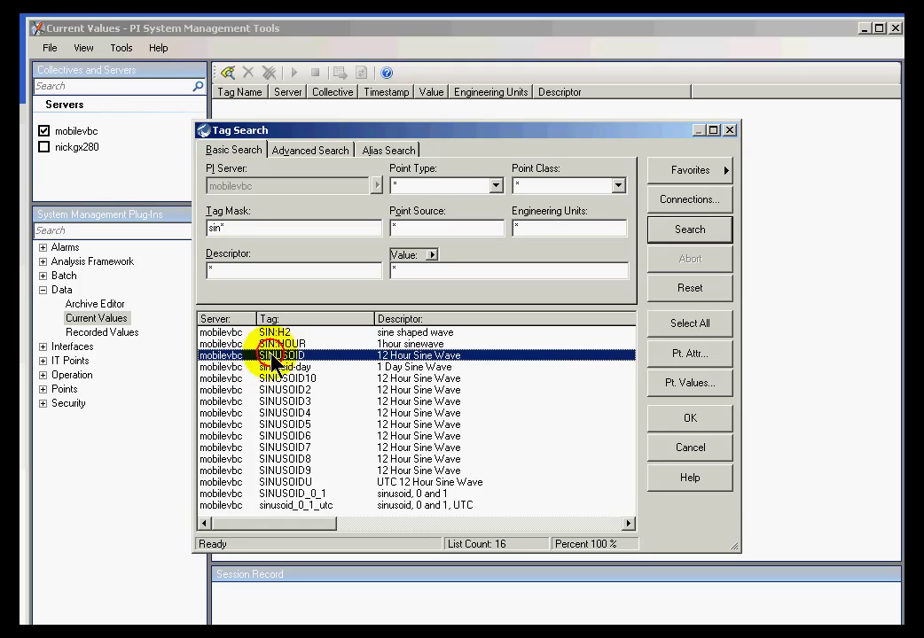
left_click(690, 422)
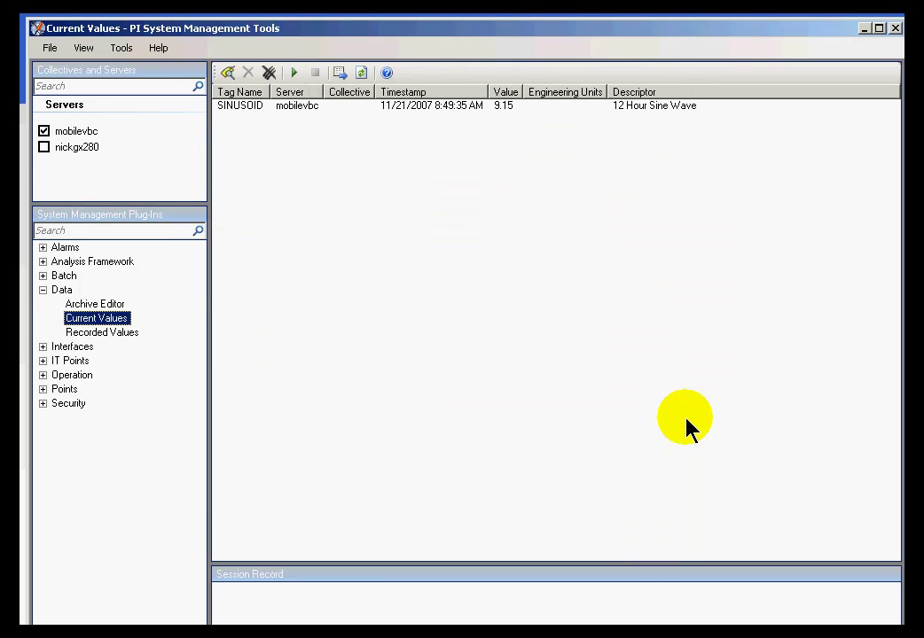
left_click(247, 107)
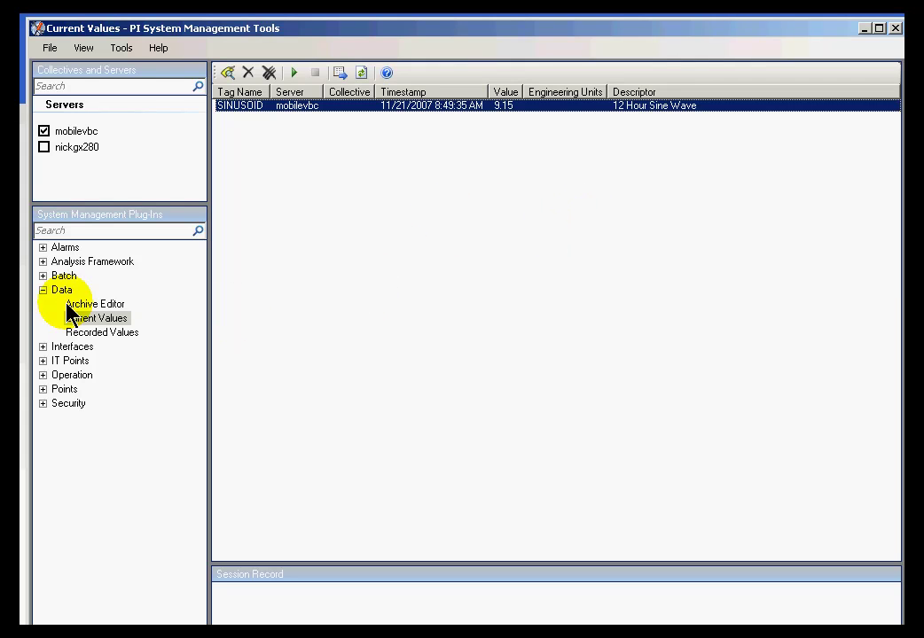
Retrieve the last 5 minutes of mobilevbc server messages in Operation > Message Logs
left_click(42, 375)
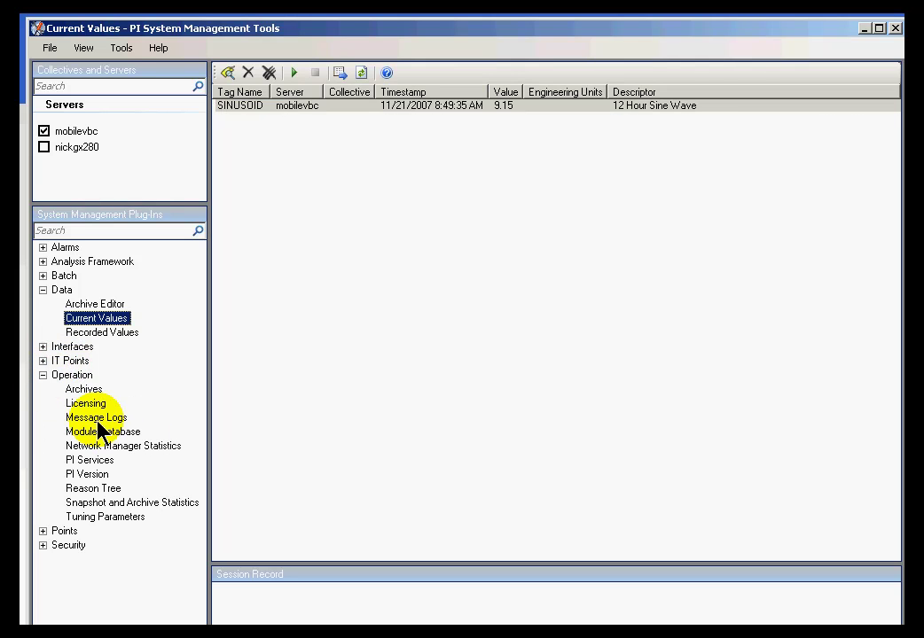
left_click(97, 418)
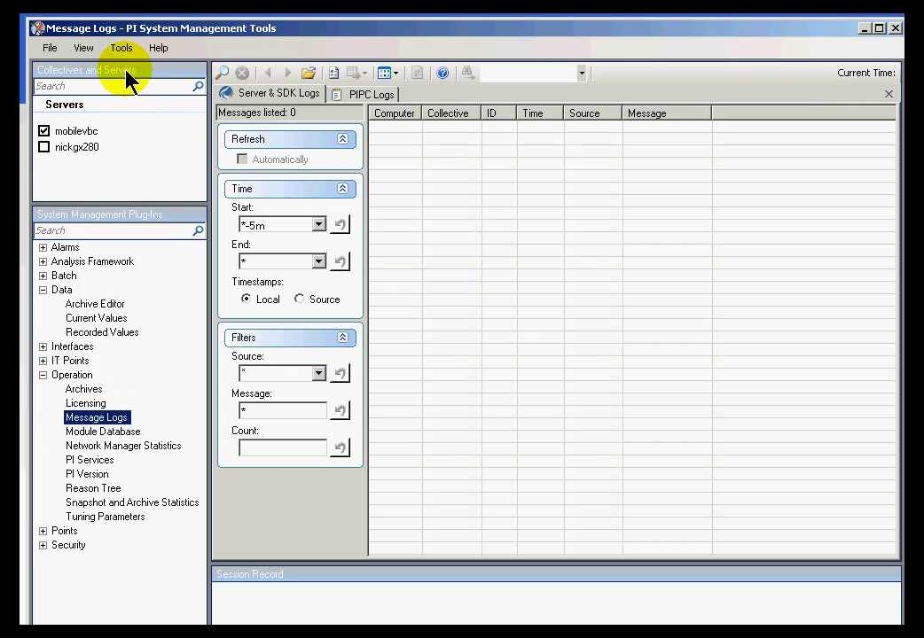
left_click(222, 73)
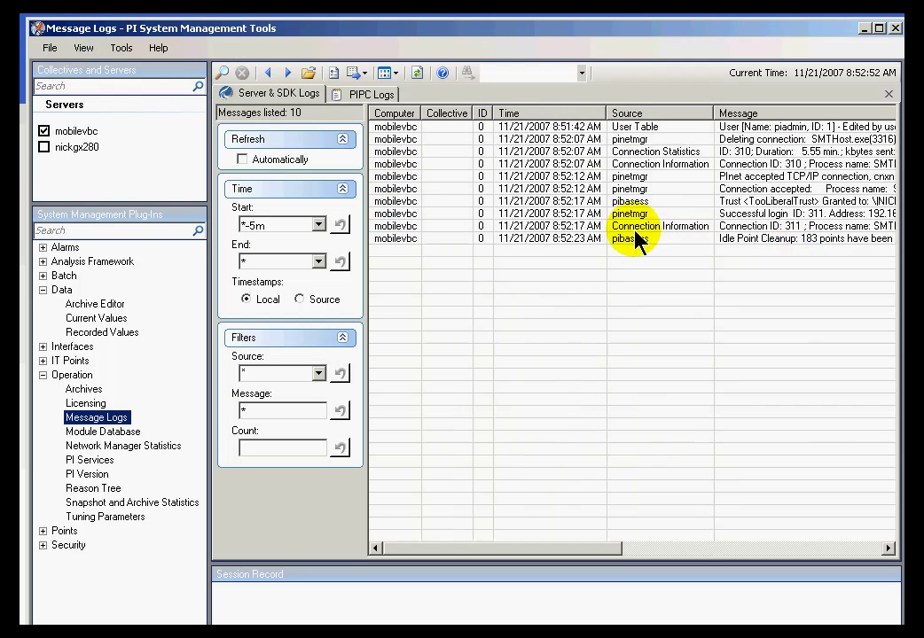
left_click_drag(568, 549, 591, 551)
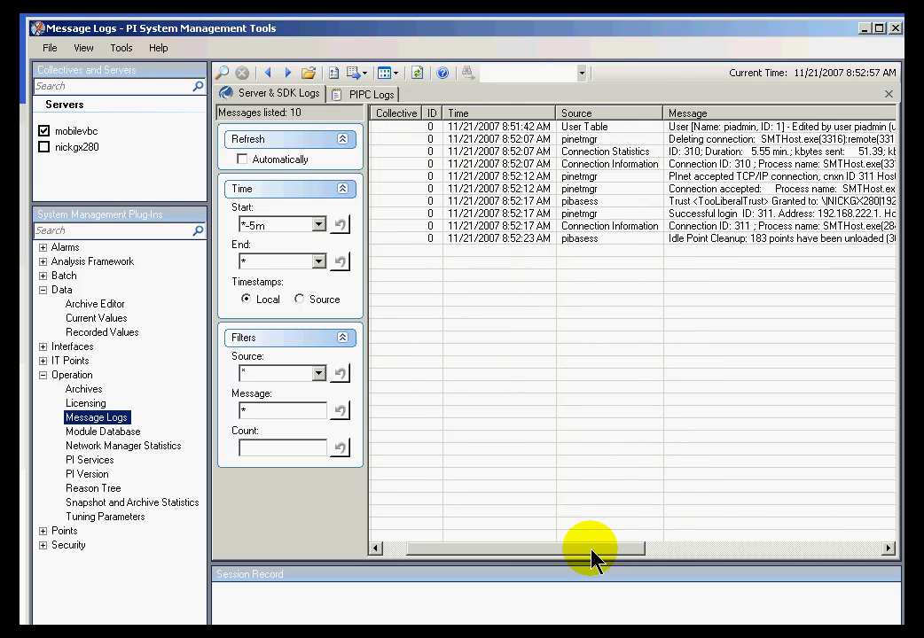
Select and read the pibasess message granting trust TooLiberalTrust
left_click(554, 200)
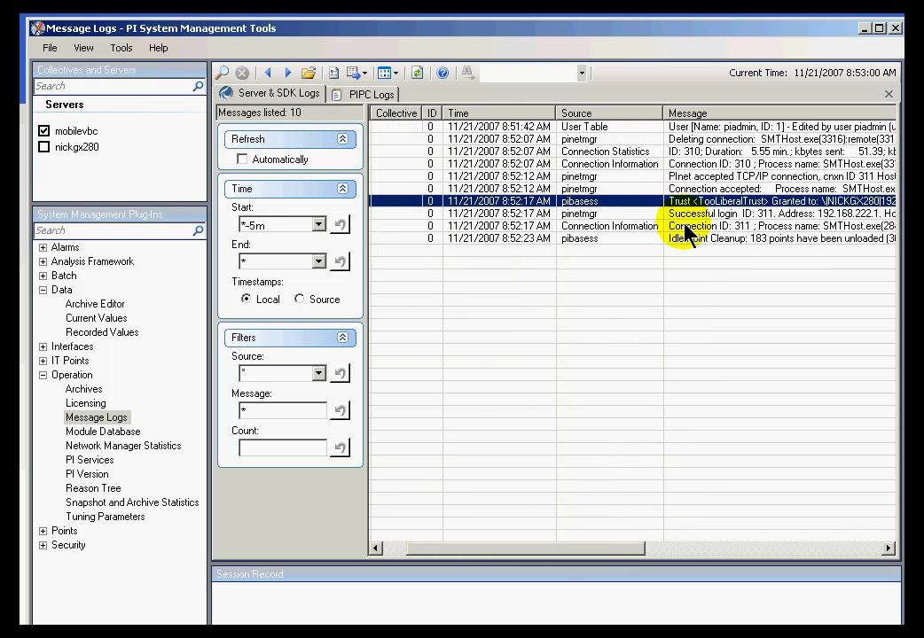
left_click_drag(610, 548, 729, 549)
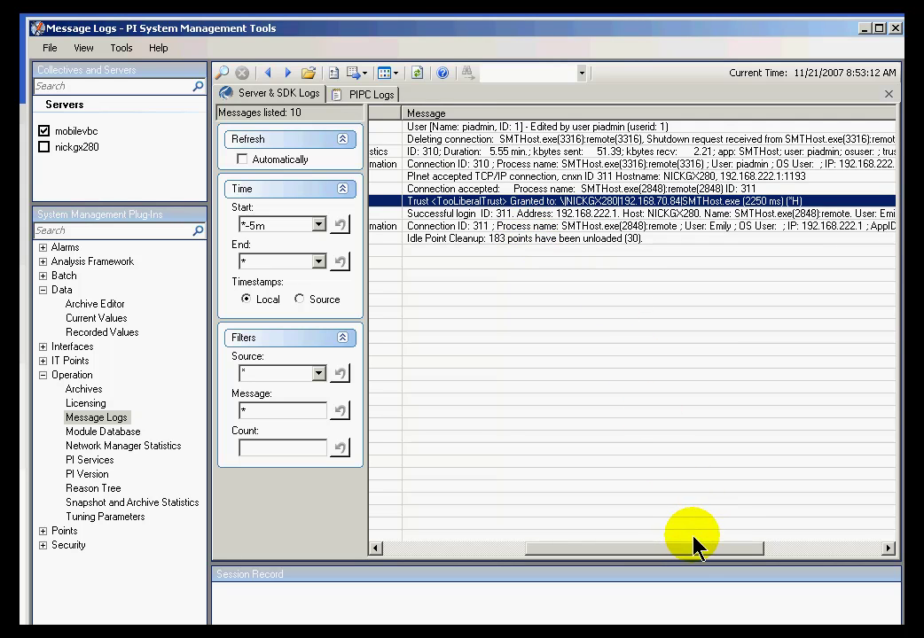
left_click_drag(687, 547, 770, 549)
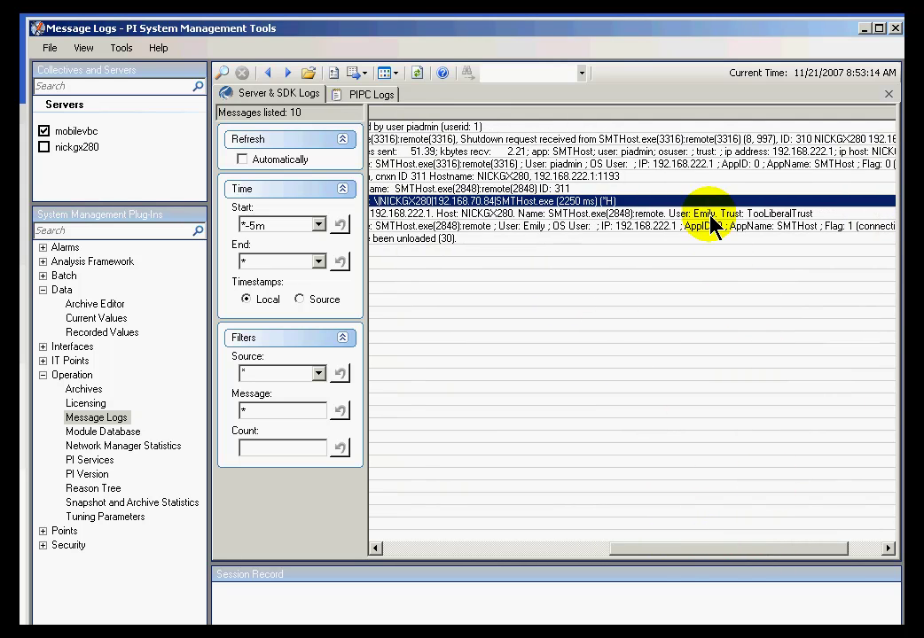
mouse_move(720, 219)
left_mouse_down()
mouse_move(700, 229)
mouse_move(721, 227)
left_mouse_up()
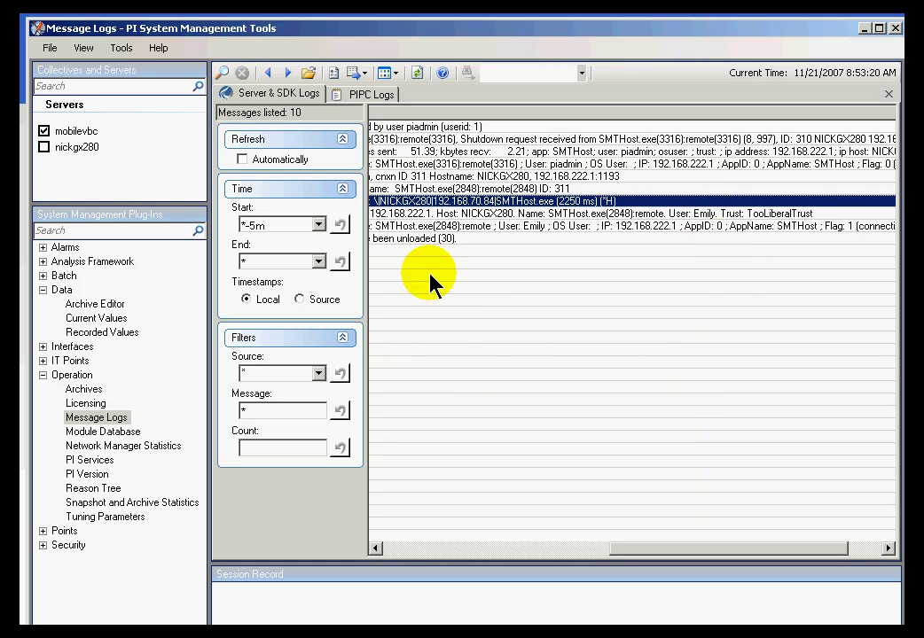
left_click_drag(641, 552, 408, 550)
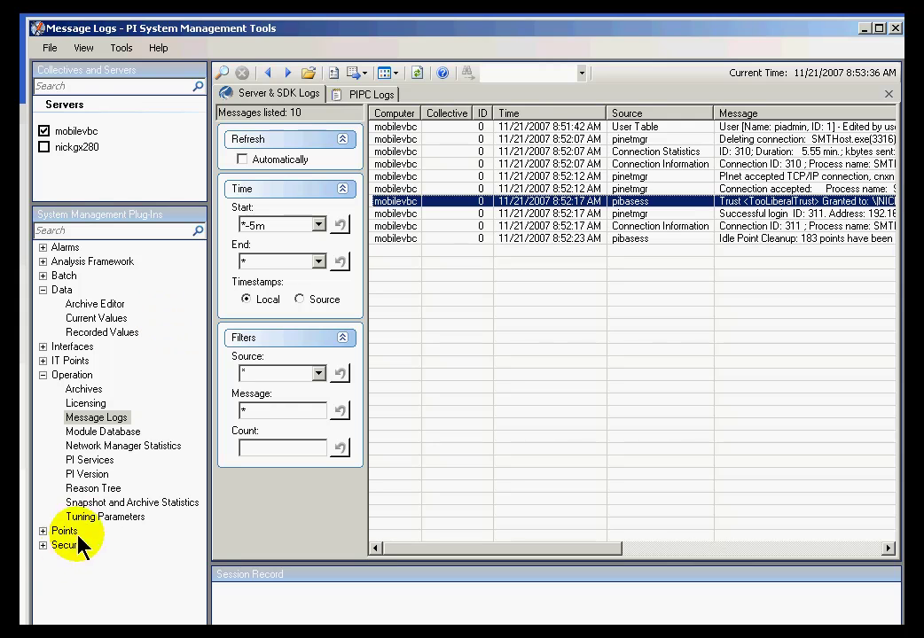
Select TooLiberalTrust in Security > Trusts and check the current login in Connection Manager
left_click(42, 546)
left_click(78, 573)
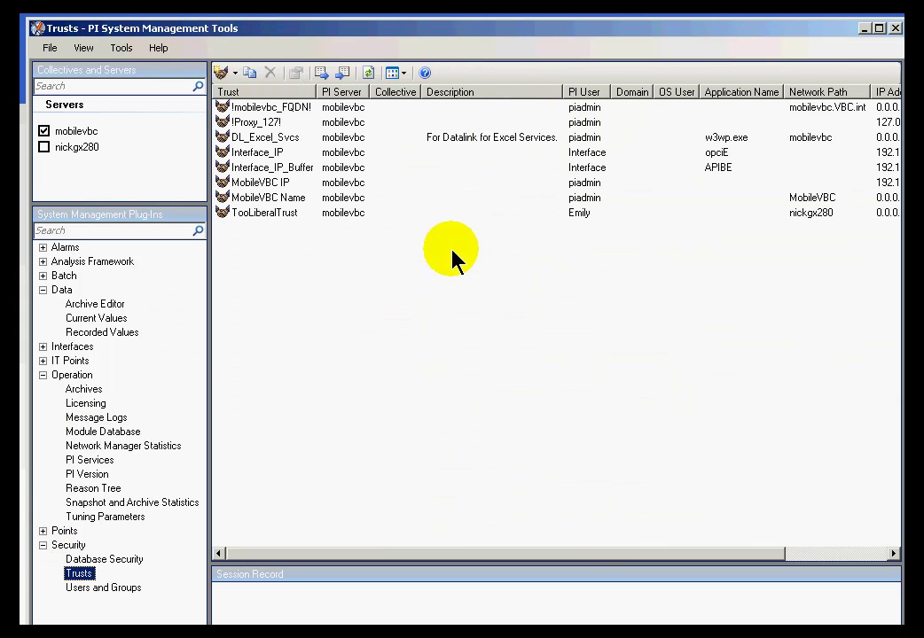
left_click(262, 215)
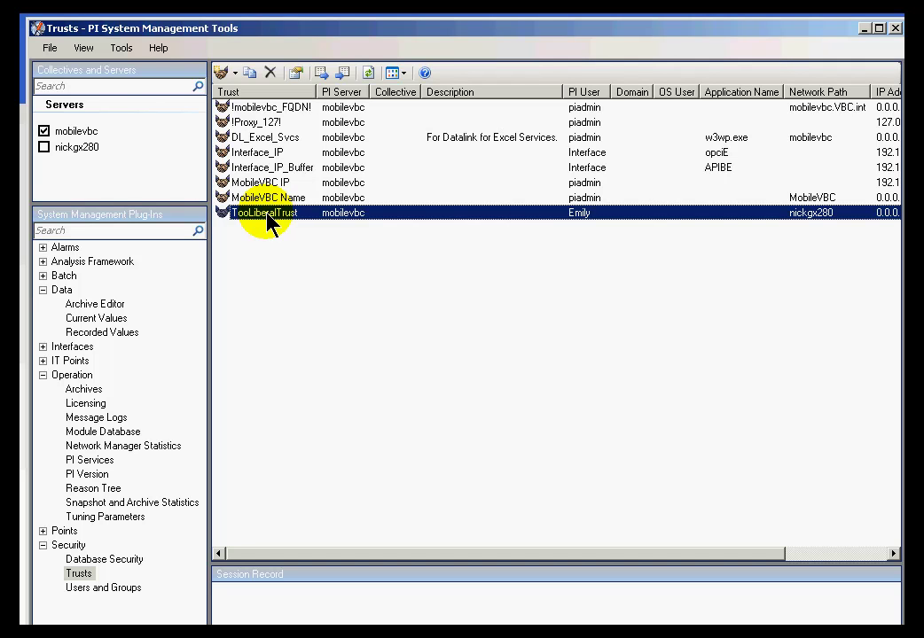
left_click(50, 48)
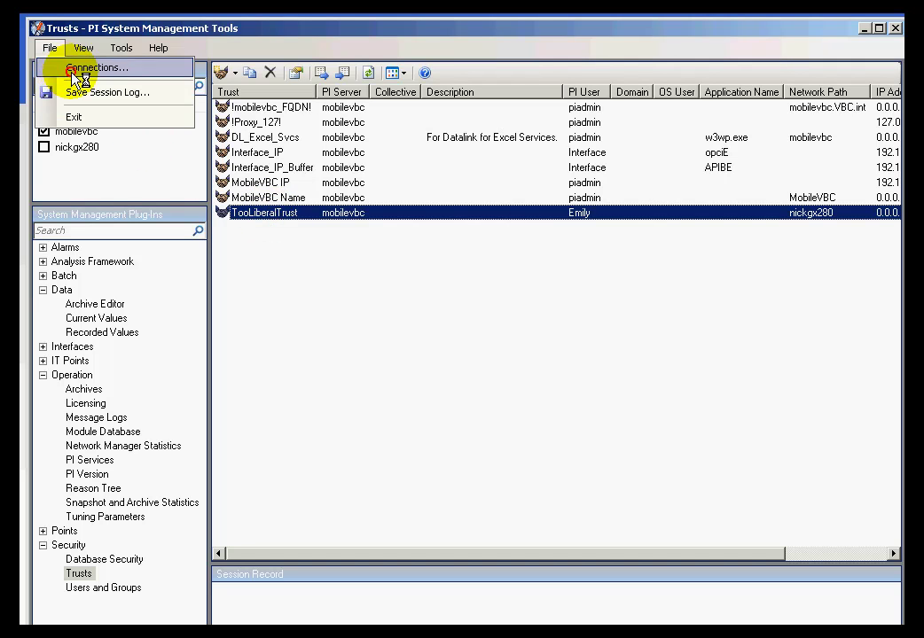
left_click(59, 67)
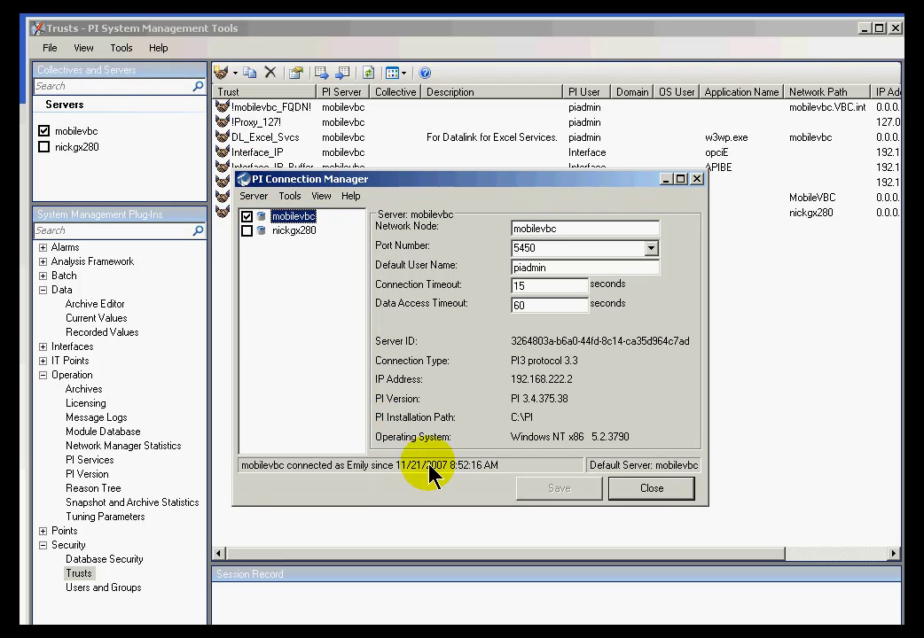
left_click(634, 490)
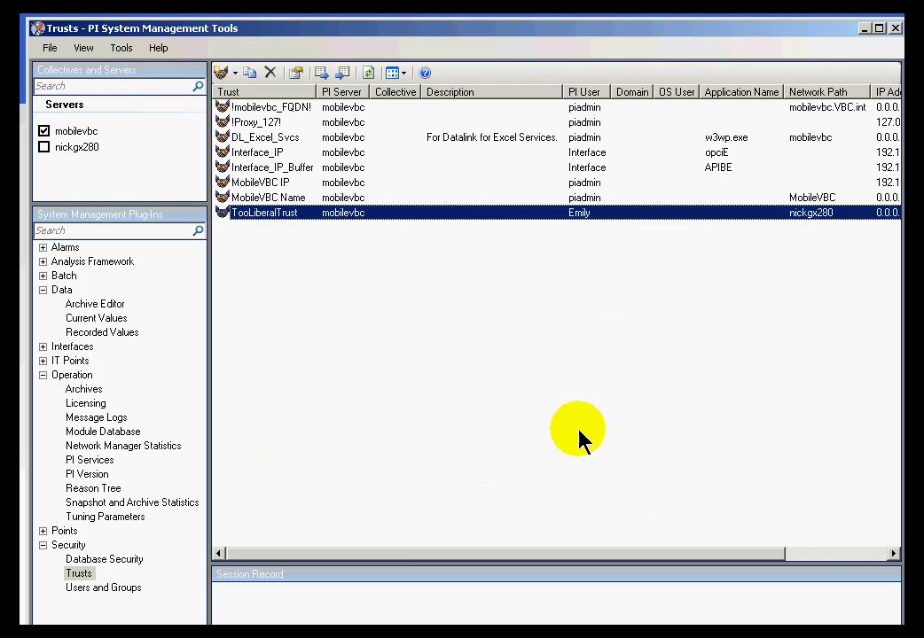
Try deleting TooLiberalTrust, which fails with 'No Write Access - Secure Object', and dismiss the error
right_click(242, 216)
left_click(302, 252)
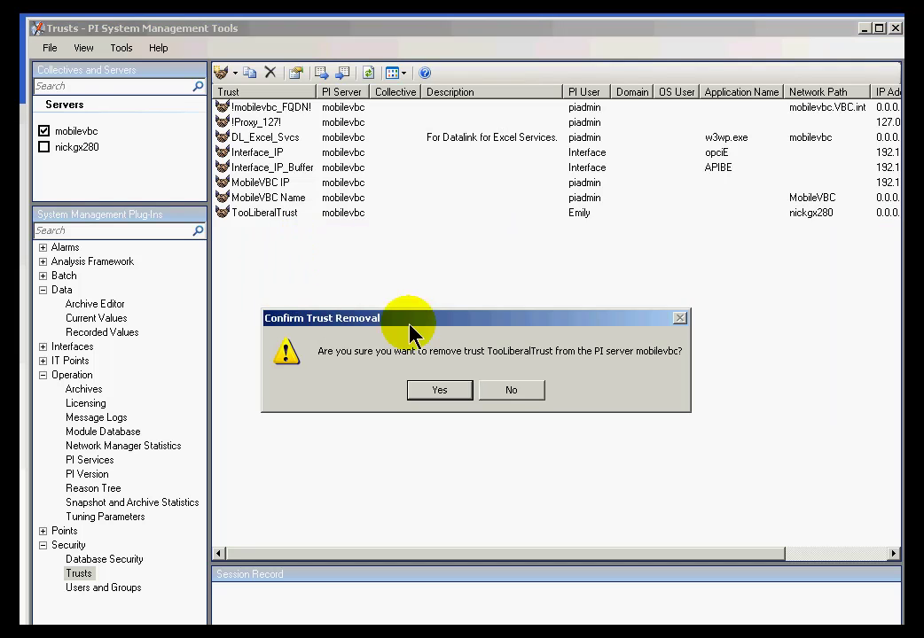
left_click(440, 391)
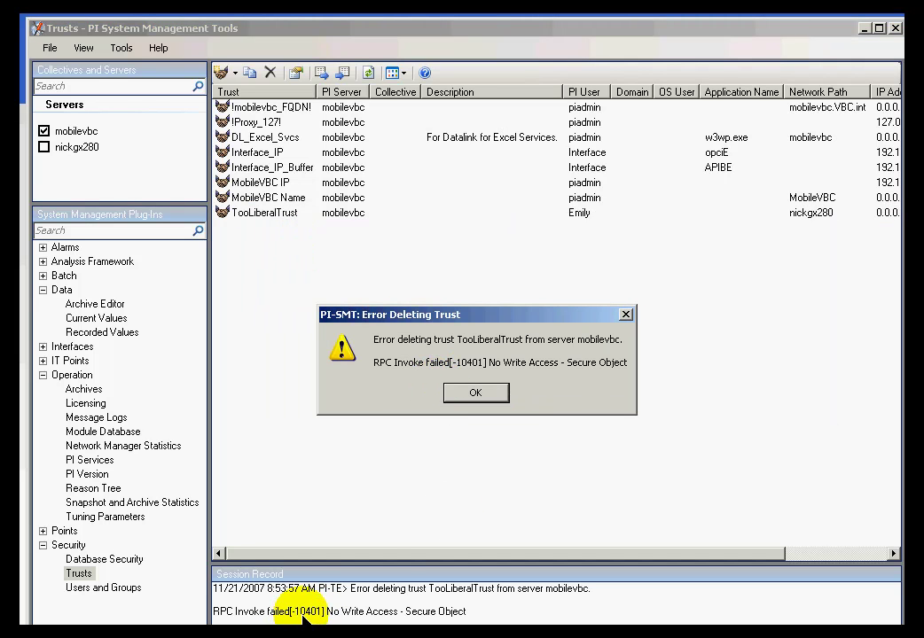
left_click(476, 393)
Reopen the Connection Manager via File > Connections and select the mobilevbc server
left_click(49, 49)
left_click(54, 65)
left_click(295, 217)
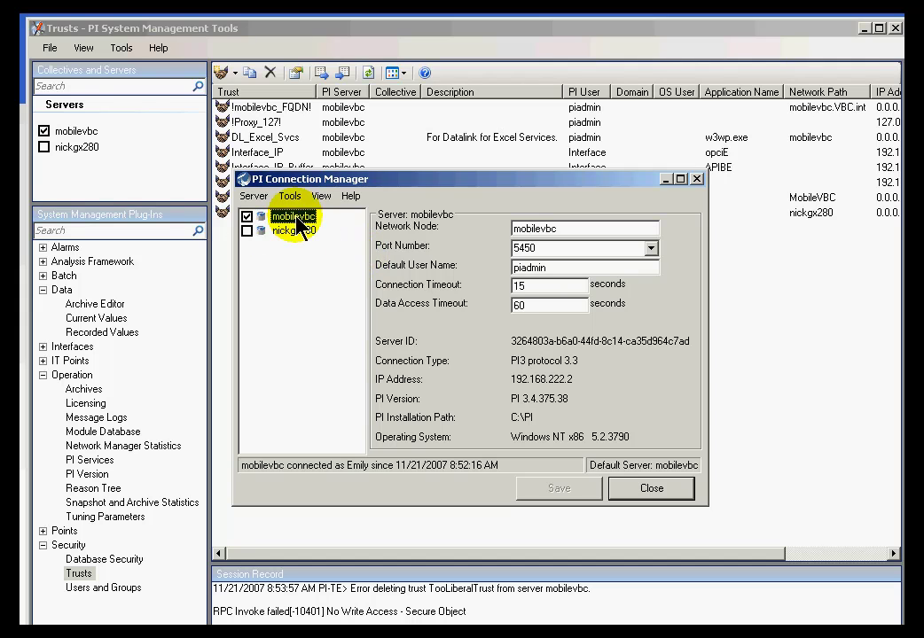
Reconnect to mobilevbc as piadmin using Server > Connect as
left_click(254, 196)
left_click(282, 222)
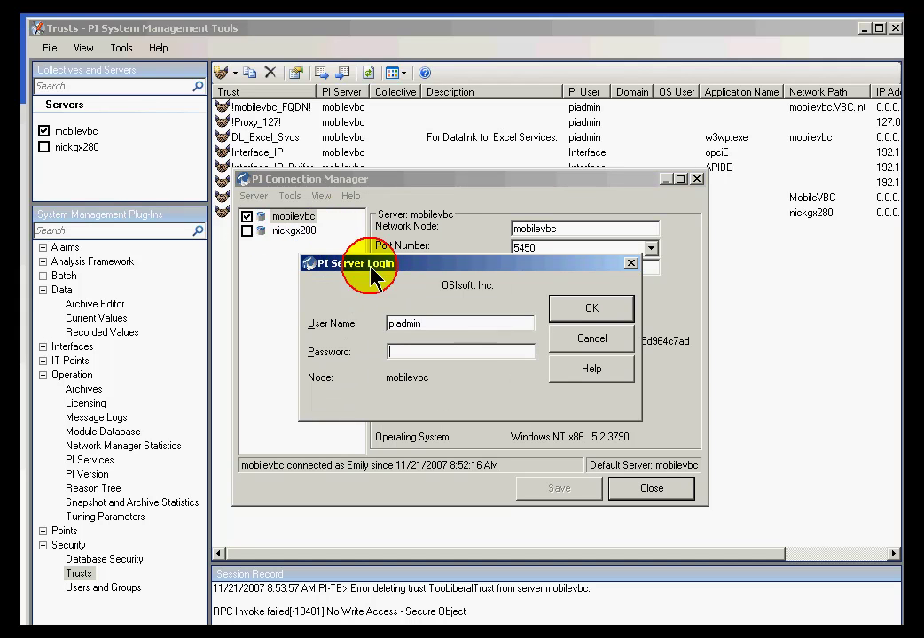
left_click(466, 352)
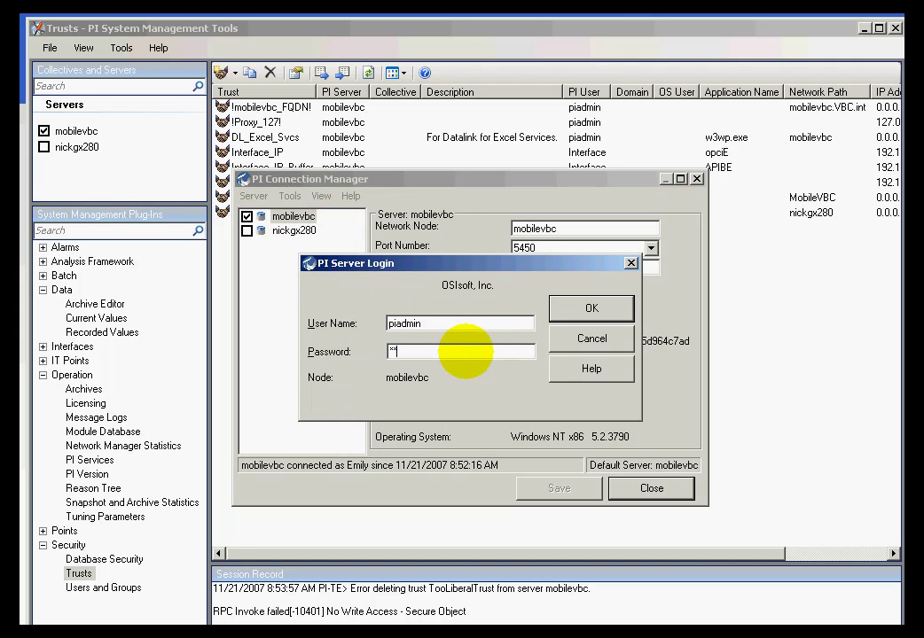
left_click(591, 309)
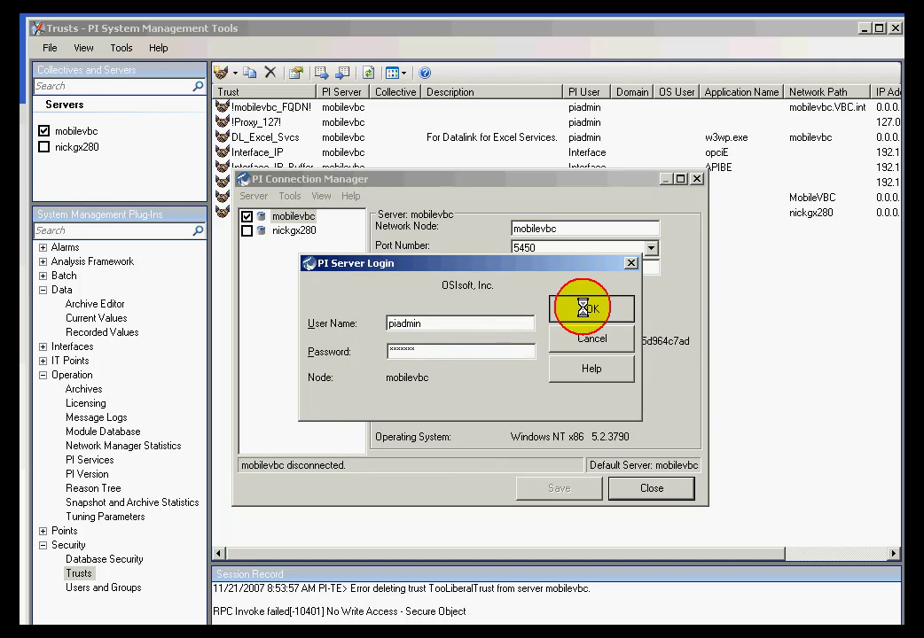
left_click(644, 489)
Delete TooLiberalTrust from the trusts list and confirm the removal
left_click(246, 215)
right_click(245, 222)
right_click(222, 214)
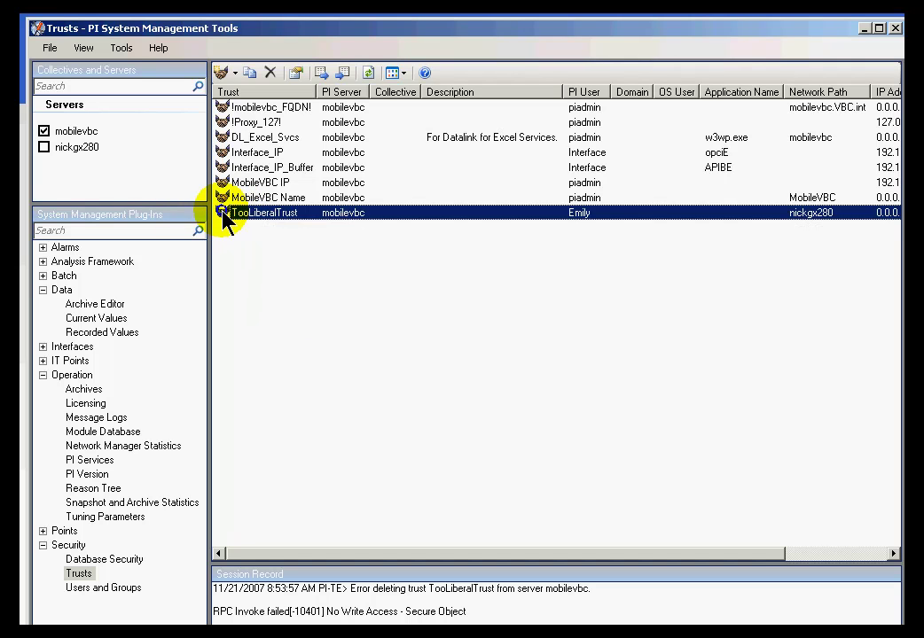
right_click(223, 214)
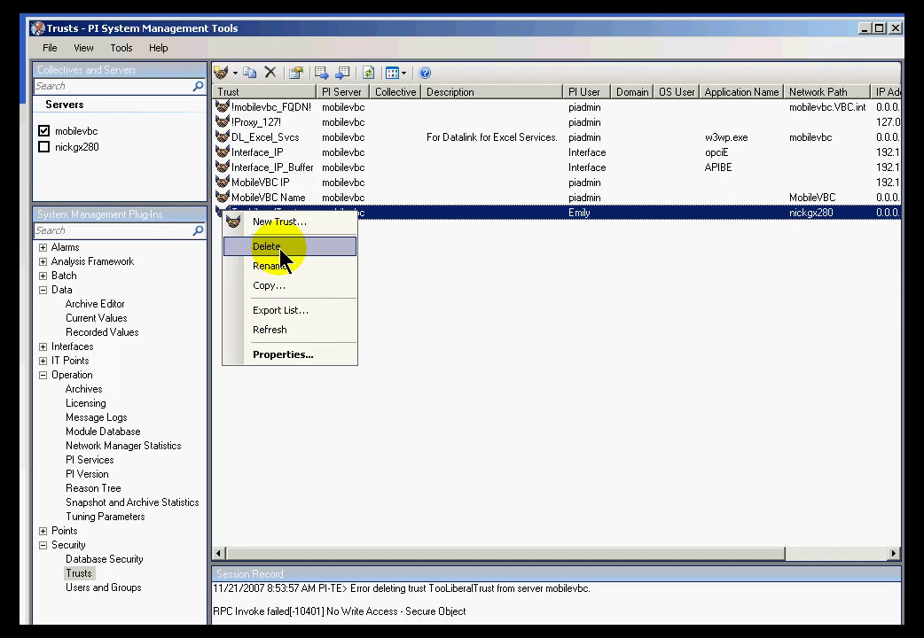
left_click(257, 247)
left_click(439, 391)
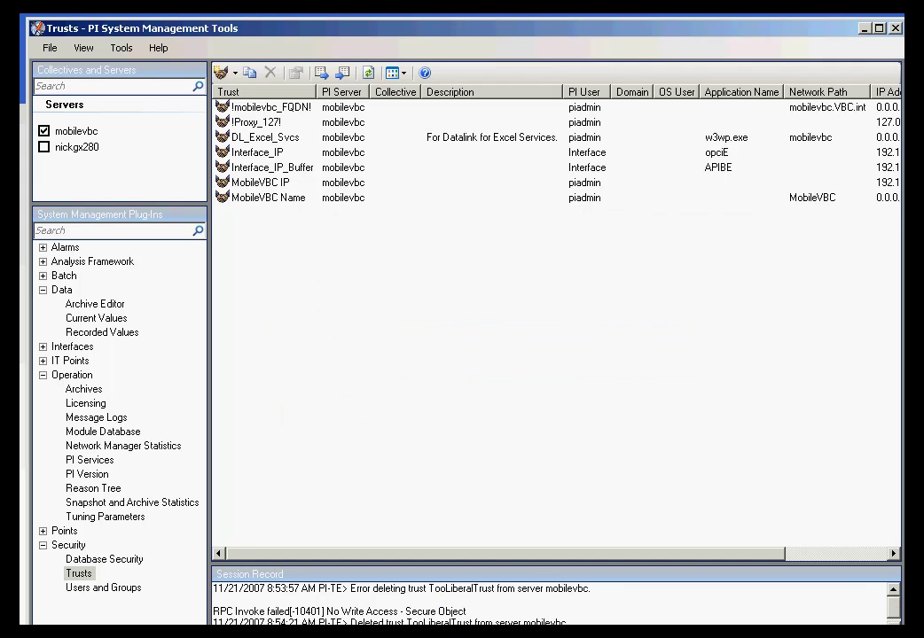
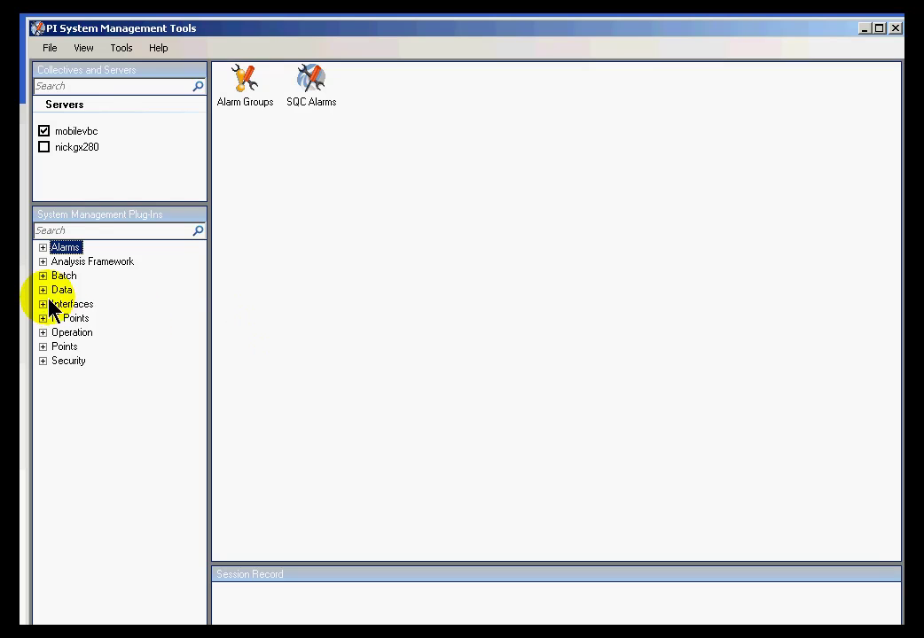
Open Current Values and log in to mobilevbc with the piadmin account's password
left_click(90, 318)
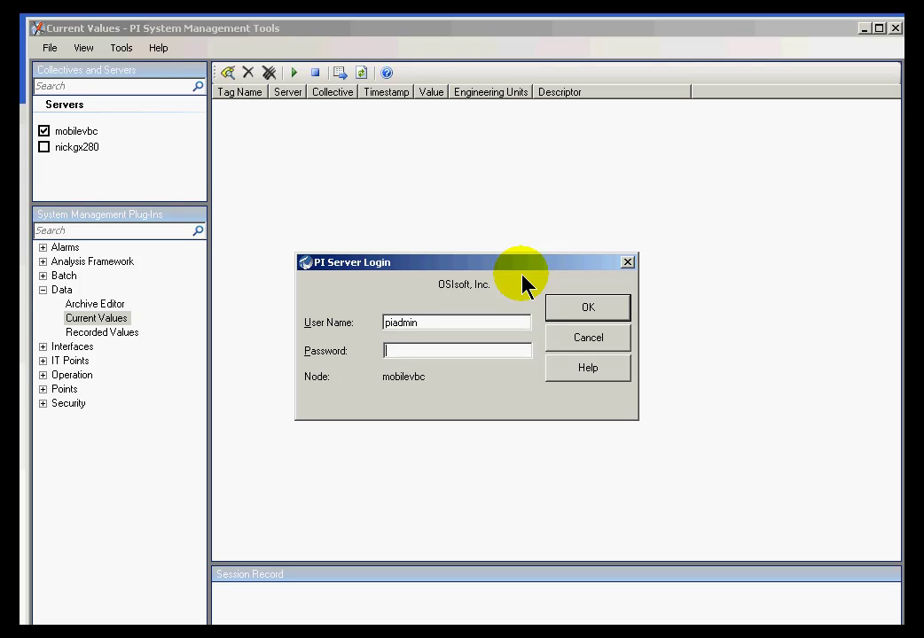
type("*******")
Search tags with mask 'sinu' and add SINUSOID to the Current Values list
left_click(228, 74)
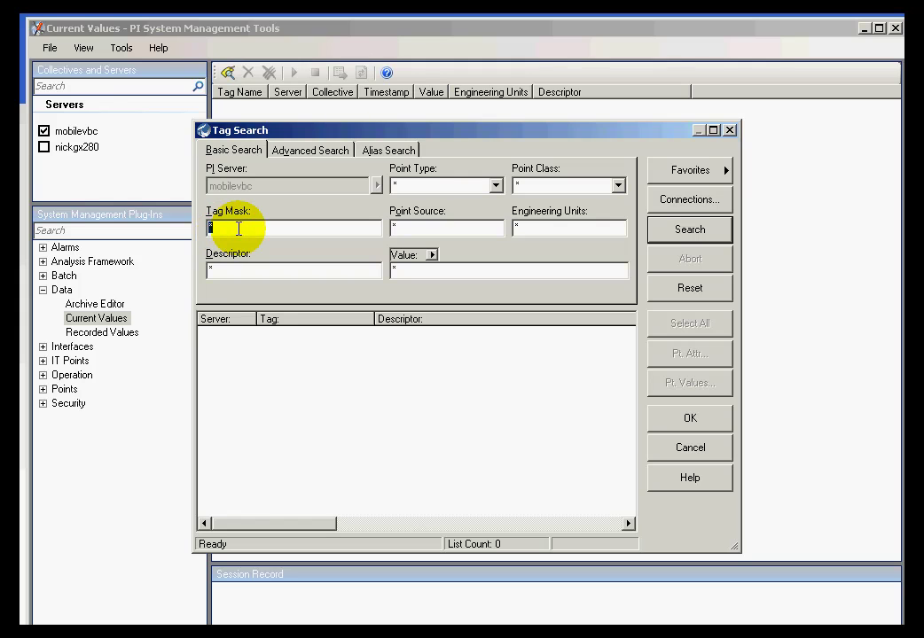
type("sinu")
left_click(694, 235)
left_click(233, 335)
left_click(692, 418)
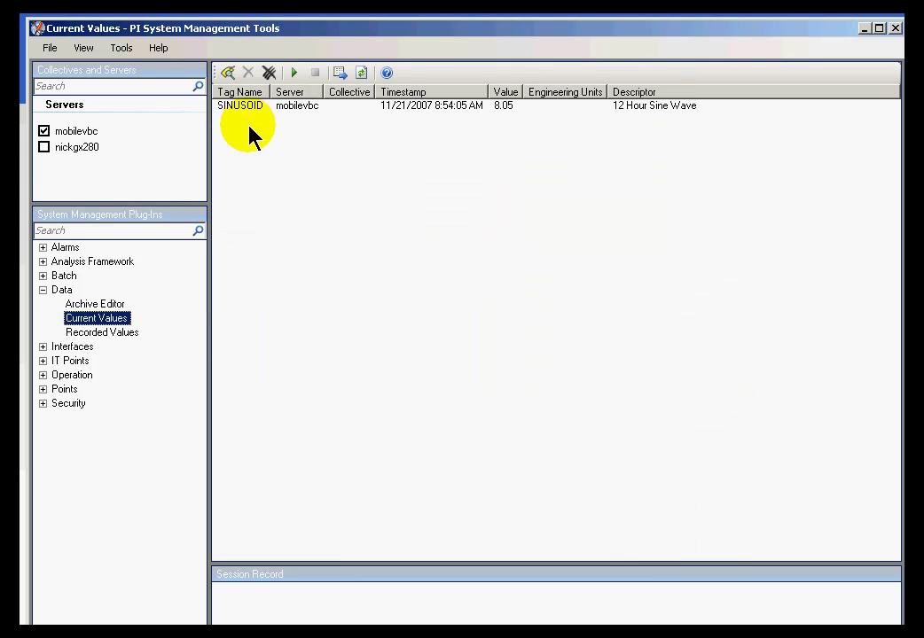
Select the SINUSOID row and open File > Connections
left_click(249, 106)
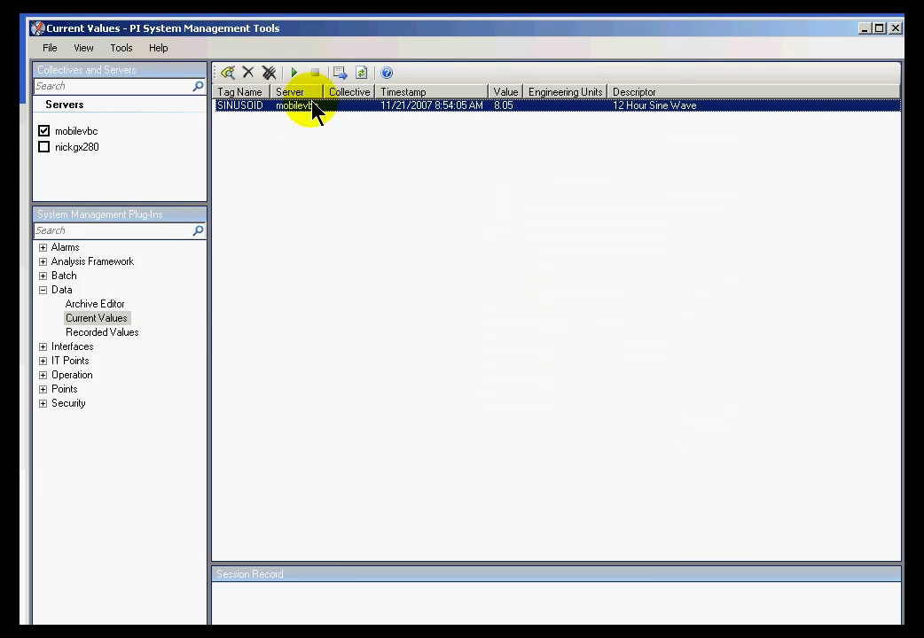
left_click(50, 47)
left_click(87, 68)
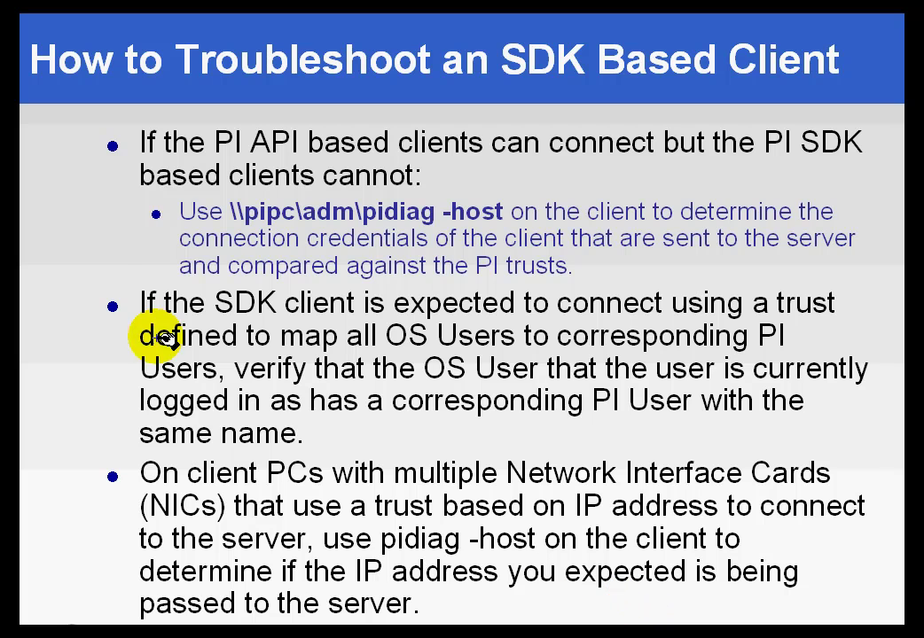
Mark the first bullet and pidiag sub-bullet in green, and underline \pipc\adm\pidiag -host
left_click_drag(118, 145, 62, 147)
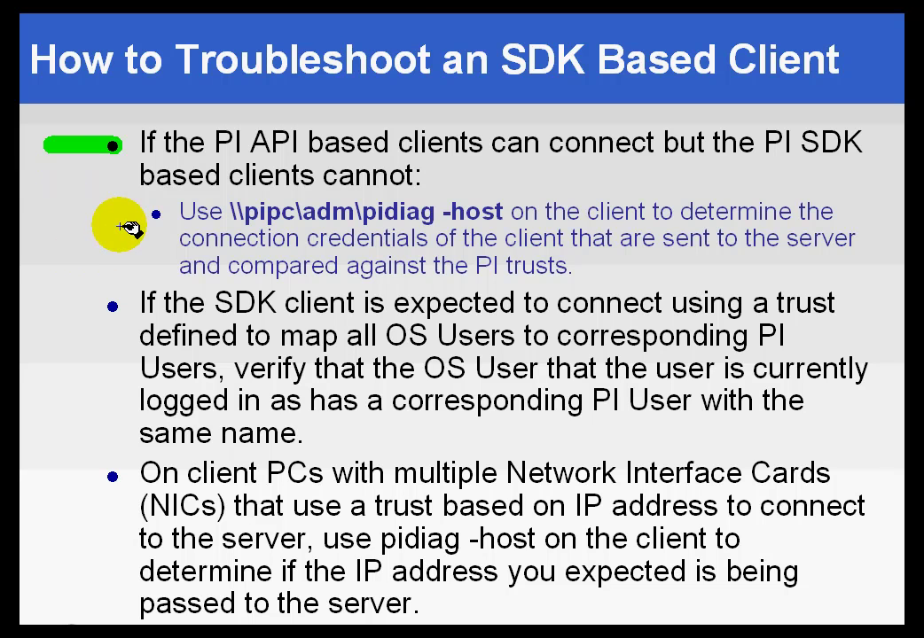
left_click_drag(158, 216, 93, 216)
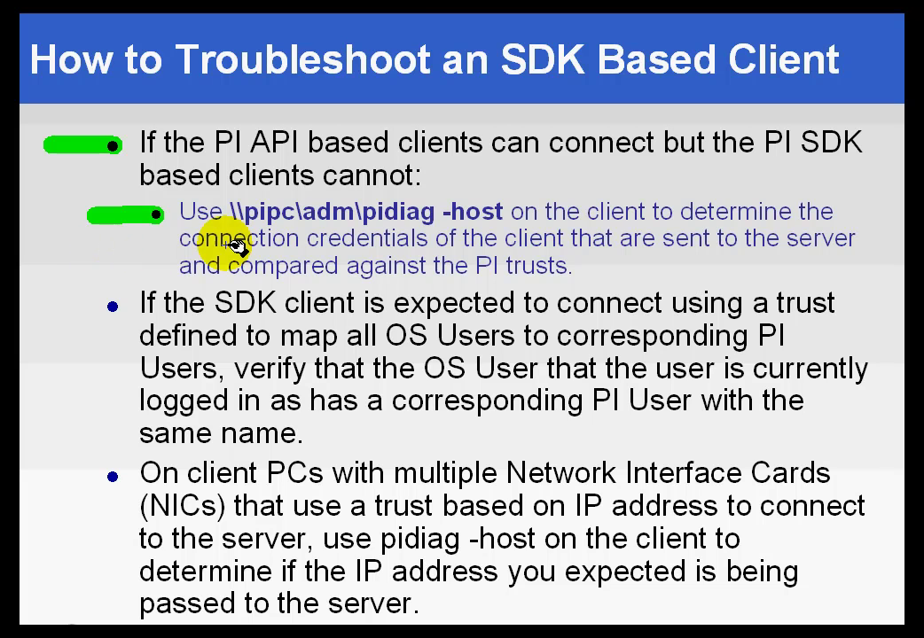
left_click_drag(244, 229, 461, 229)
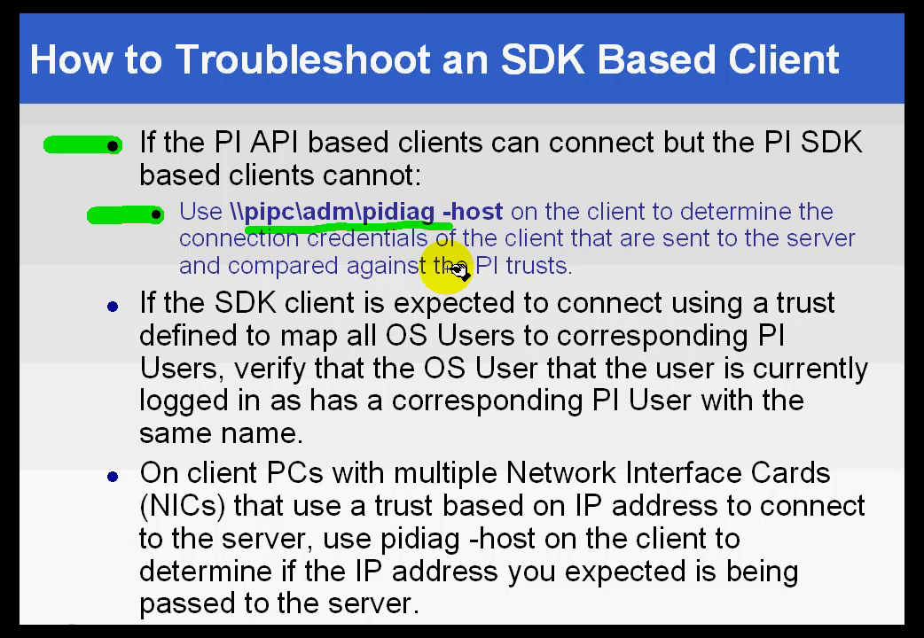